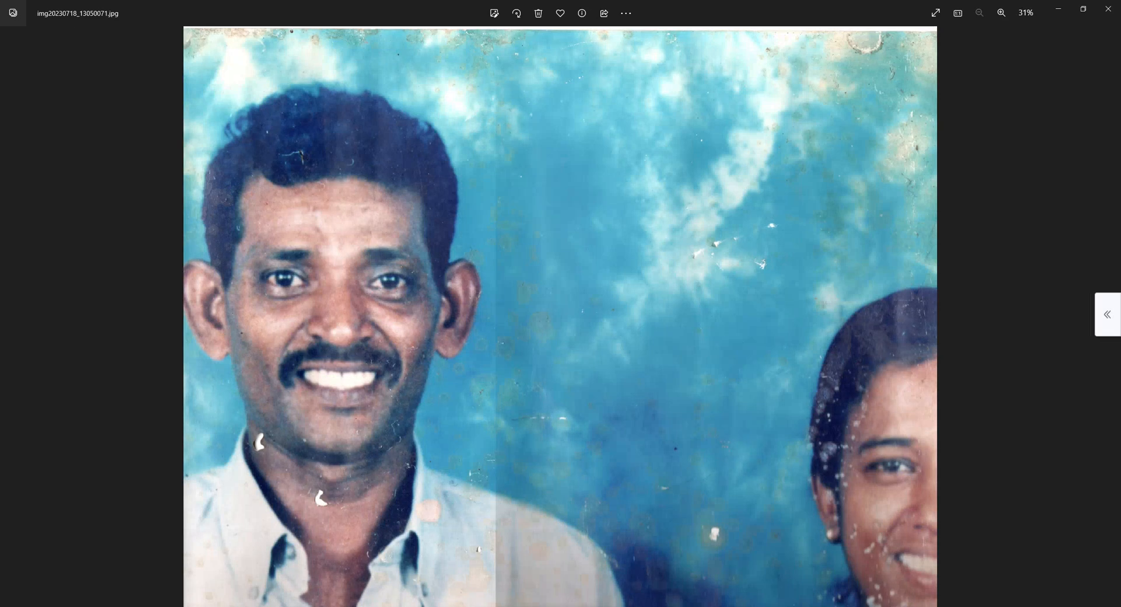
# Close the photo preview and open the two img20230718 photos and scan0013 through scan0017 from the 23. Marge Photo folder in Photoshop.
pyautogui.hotkey('alt', 'F4')
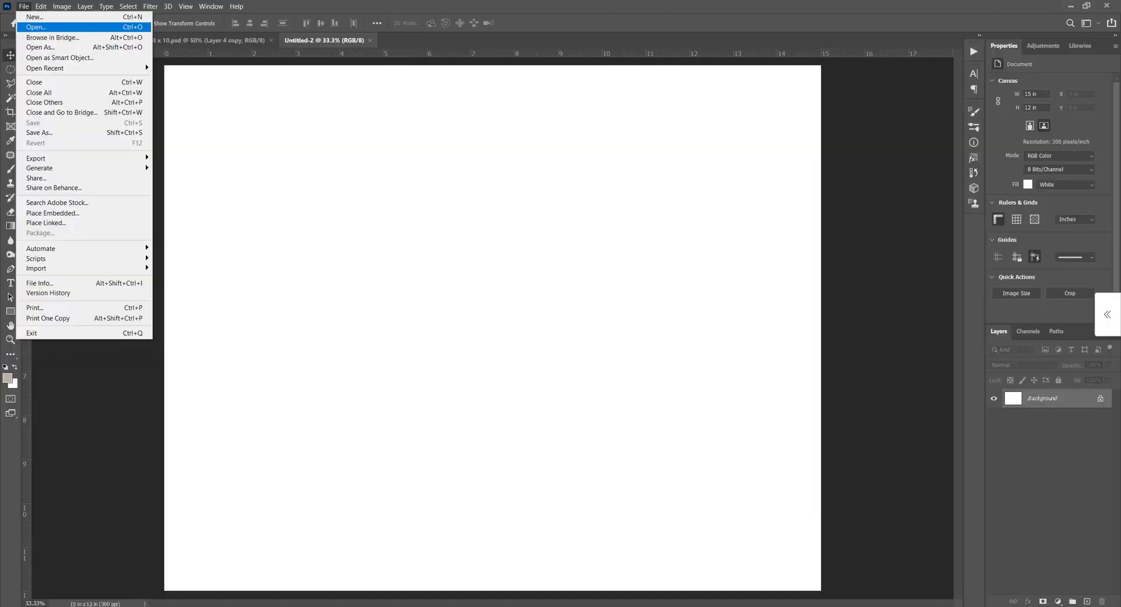
pyautogui.click(35, 24)
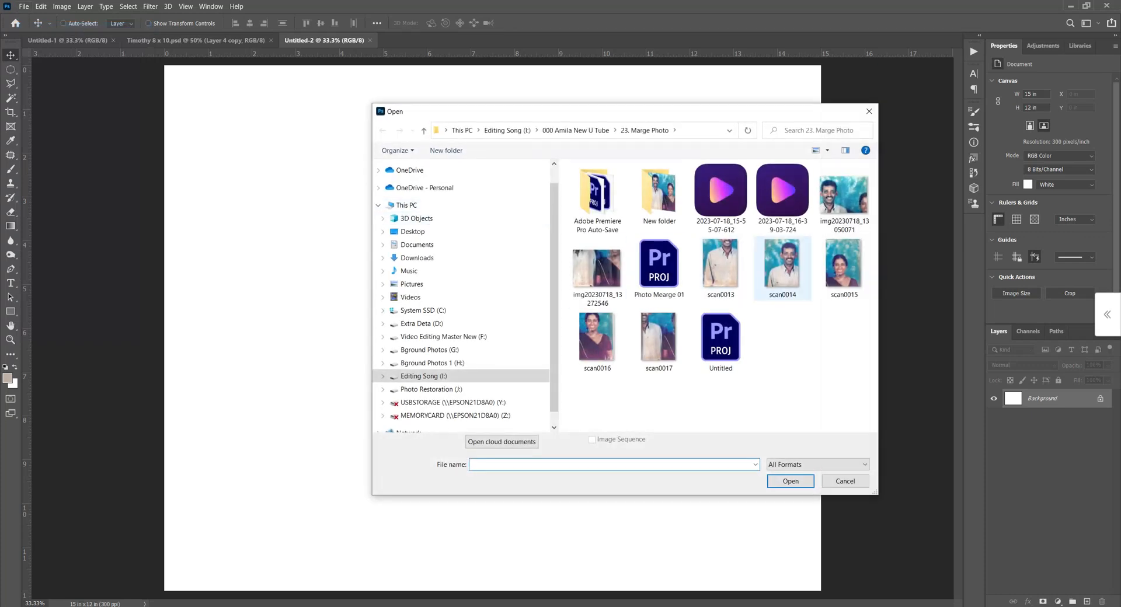
pyautogui.click(844, 196)
pyautogui.keyDown('ctrl'); pyautogui.click(596, 269); pyautogui.keyUp('ctrl')
pyautogui.keyDown('ctrl'); pyautogui.click(720, 266); pyautogui.keyUp('ctrl')
pyautogui.keyDown('ctrl'); pyautogui.click(782, 266); pyautogui.keyUp('ctrl')
pyautogui.keyDown('ctrl'); pyautogui.click(844, 266); pyautogui.keyUp('ctrl')
pyautogui.keyDown('ctrl'); pyautogui.click(597, 339); pyautogui.keyUp('ctrl')
pyautogui.keyDown('ctrl'); pyautogui.click(659, 339); pyautogui.keyUp('ctrl')
pyautogui.click(790, 481)
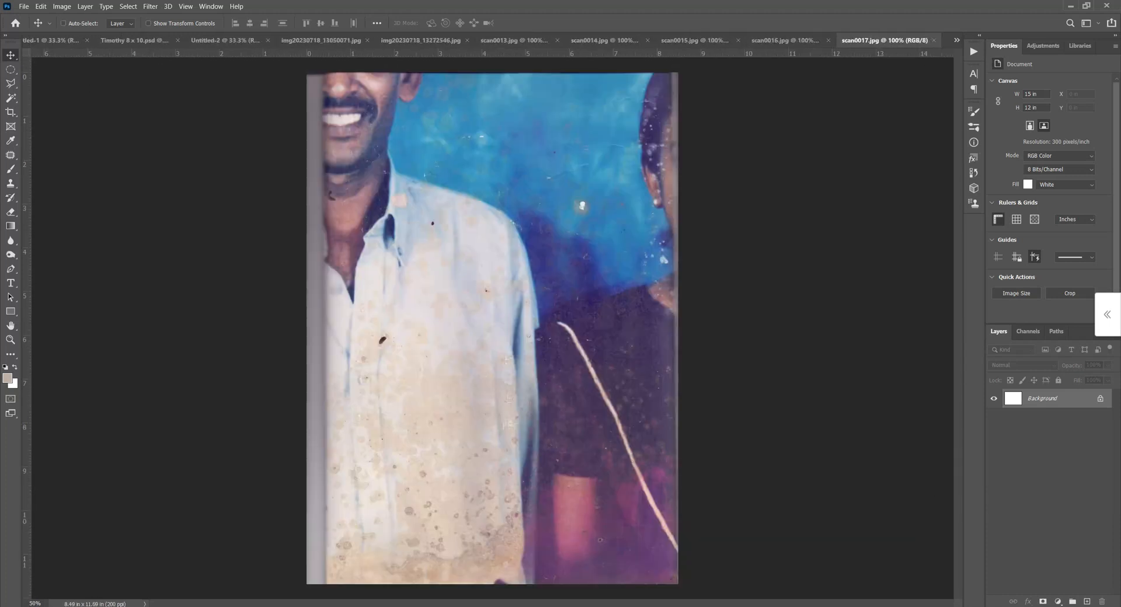
# Undock the seven opened photo documents into floating windows above the blank Untitled-2 canvas.
pyautogui.moveTo(883, 40); pyautogui.dragTo(944, 155)
pyautogui.moveTo(882, 40); pyautogui.dragTo(832, 151)
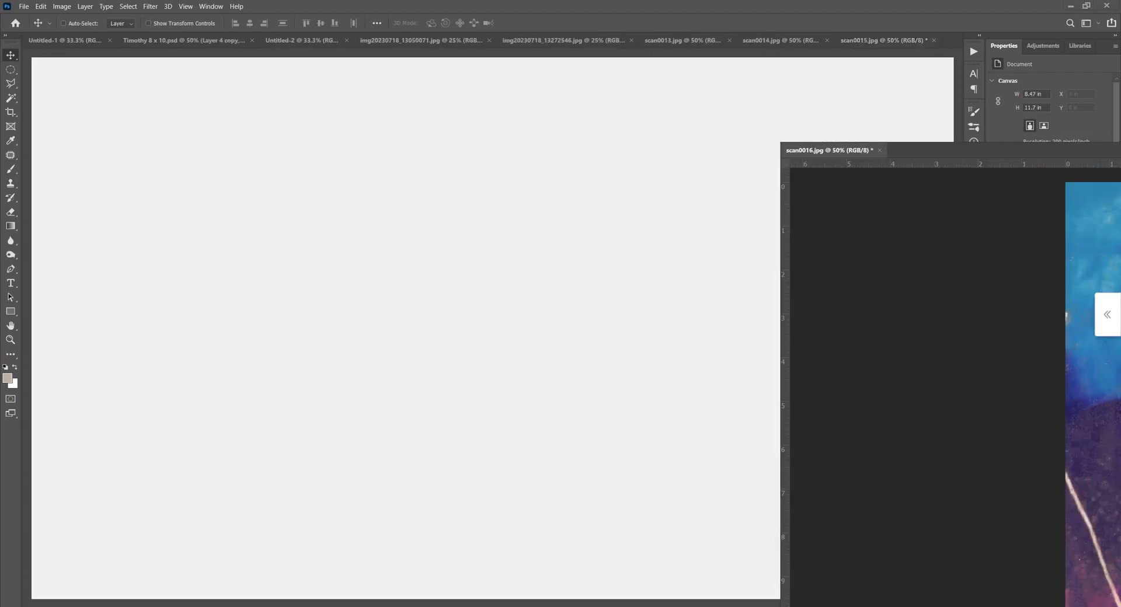
pyautogui.moveTo(833, 151); pyautogui.dragTo(702, 113)
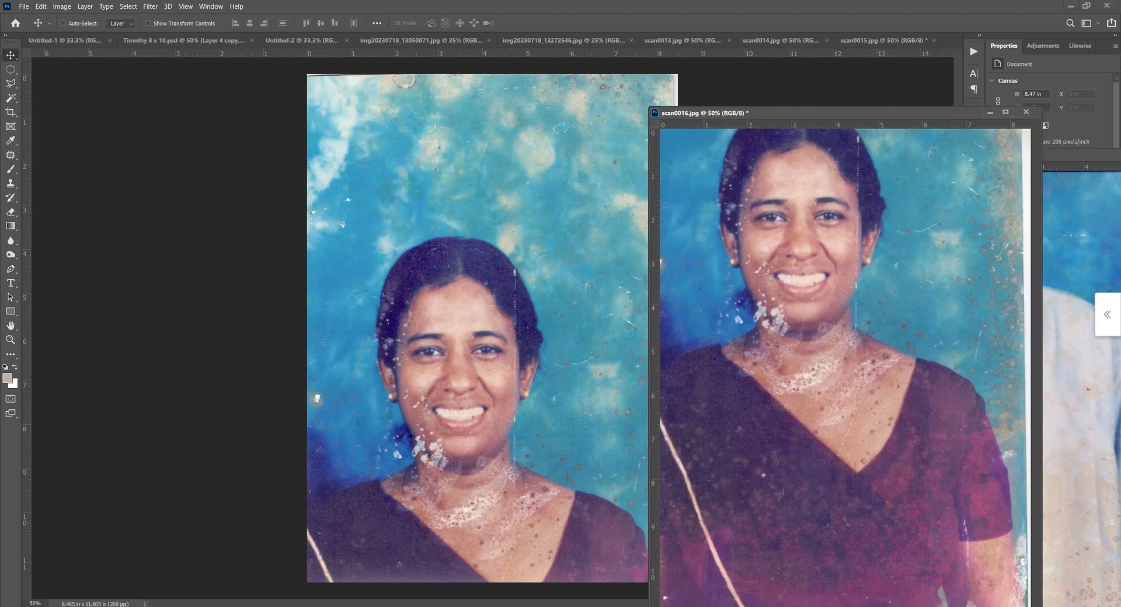
pyautogui.moveTo(882, 40); pyautogui.dragTo(882, 129)
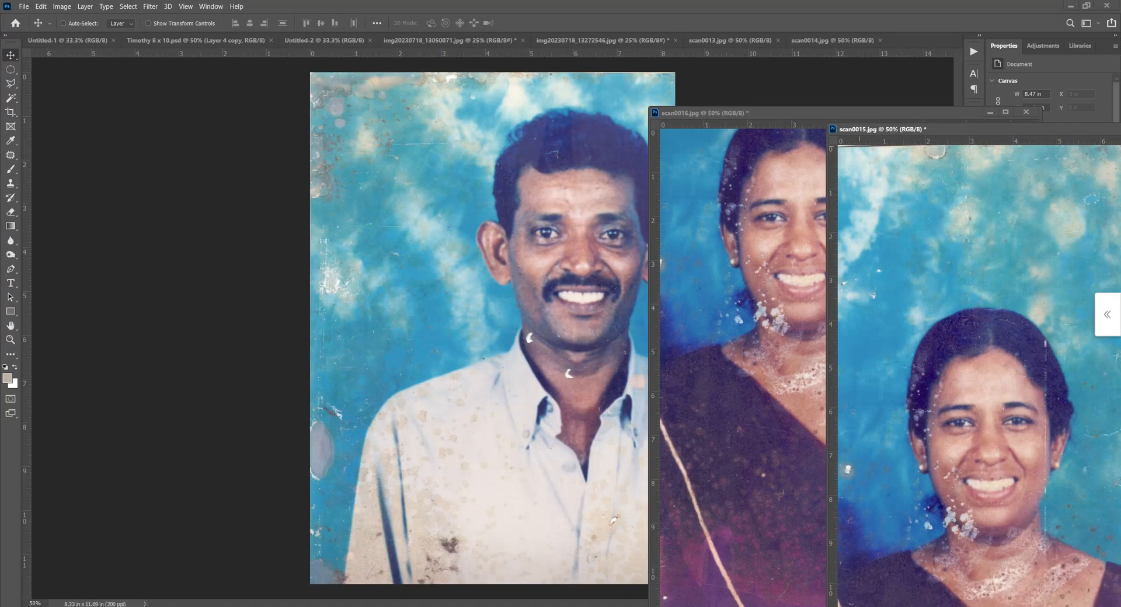
pyautogui.moveTo(834, 41); pyautogui.dragTo(856, 143)
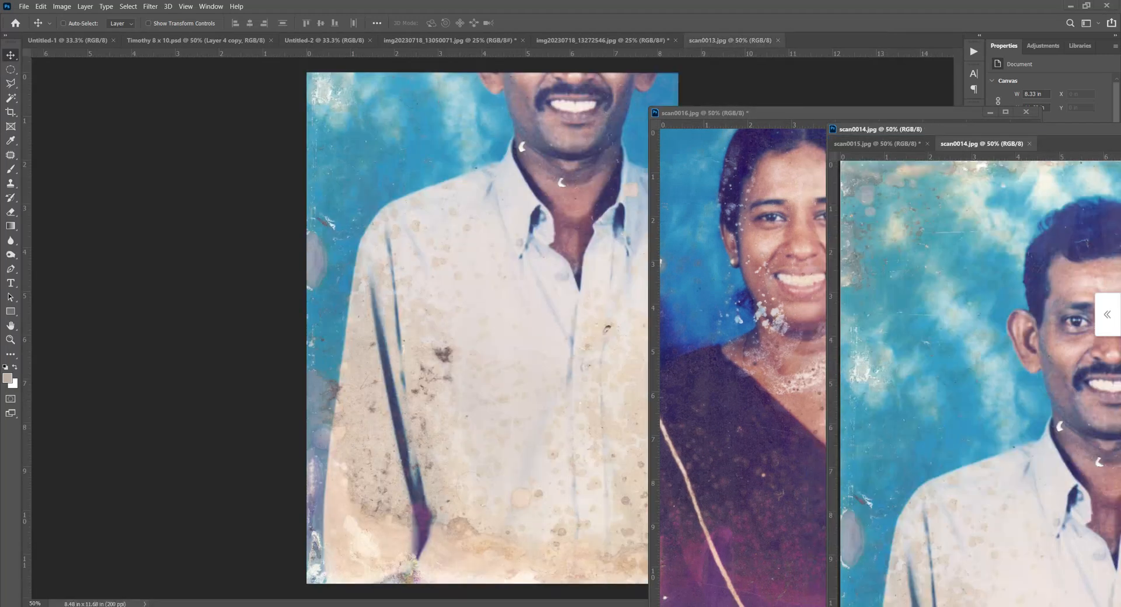
pyautogui.moveTo(729, 41); pyautogui.dragTo(793, 145)
pyautogui.moveTo(604, 40); pyautogui.dragTo(714, 136)
pyautogui.moveTo(450, 41); pyautogui.dragTo(660, 166)
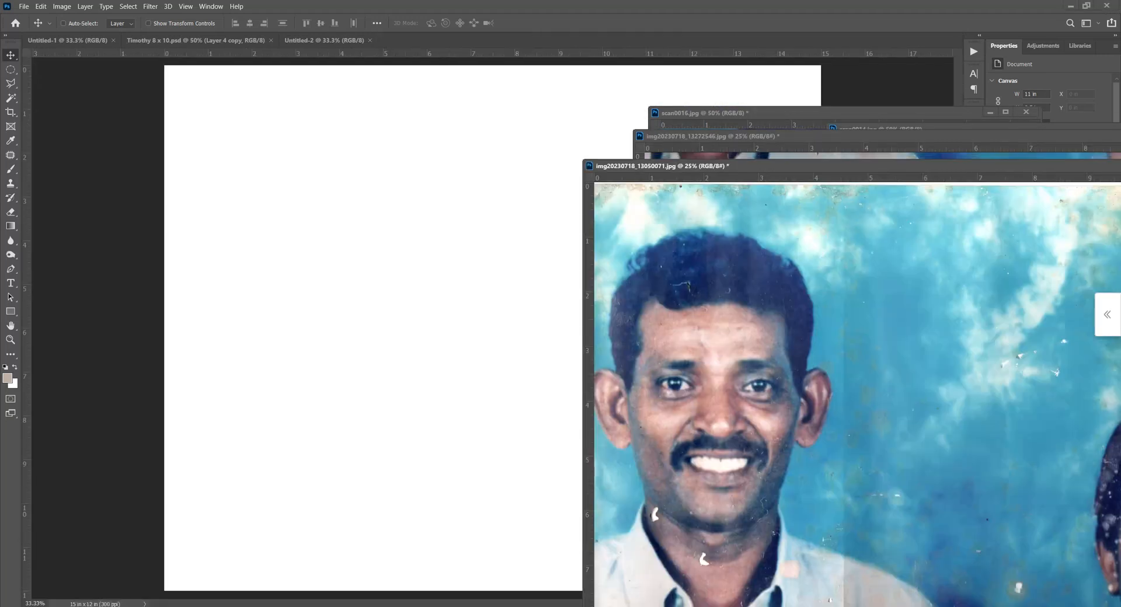
# Copy img20230718_13050071 and img20230718_13272546 into Untitled-2 as layers and close both source documents.
pyautogui.moveTo(758, 304); pyautogui.dragTo(430, 195)
pyautogui.moveTo(642, 165); pyautogui.dragTo(271, 181)
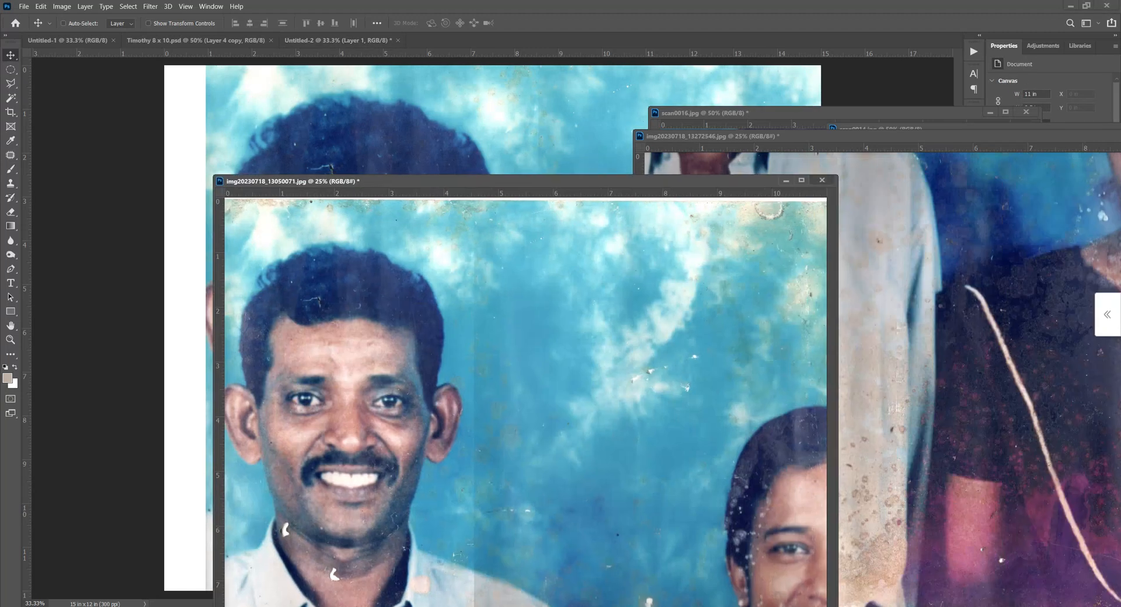
pyautogui.click(822, 180)
pyautogui.moveTo(893, 283); pyautogui.dragTo(473, 232)
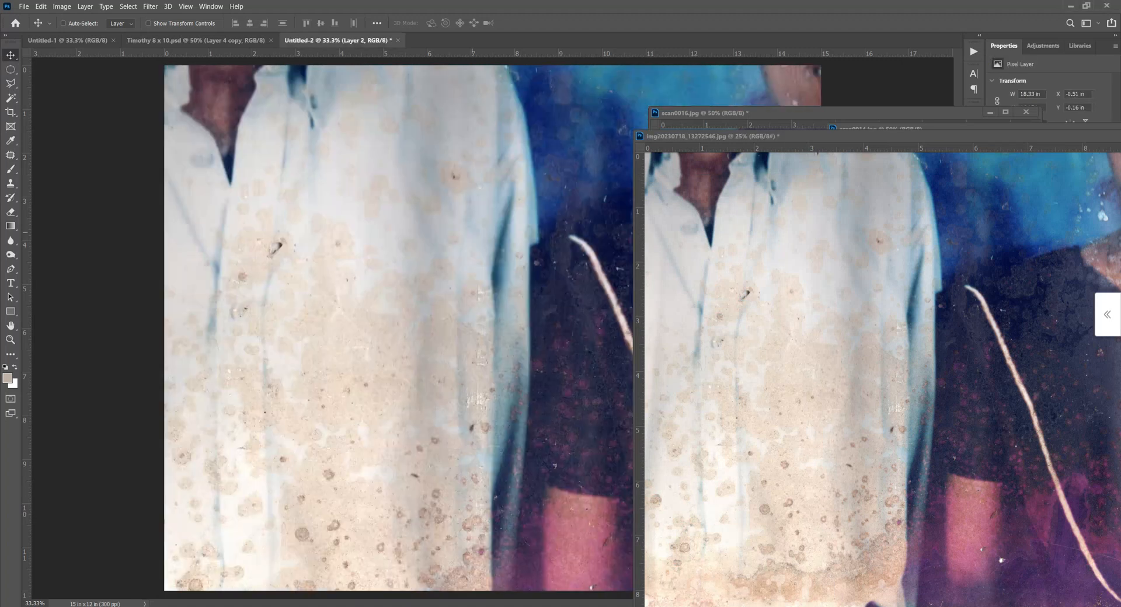
pyautogui.moveTo(695, 137); pyautogui.dragTo(379, 192)
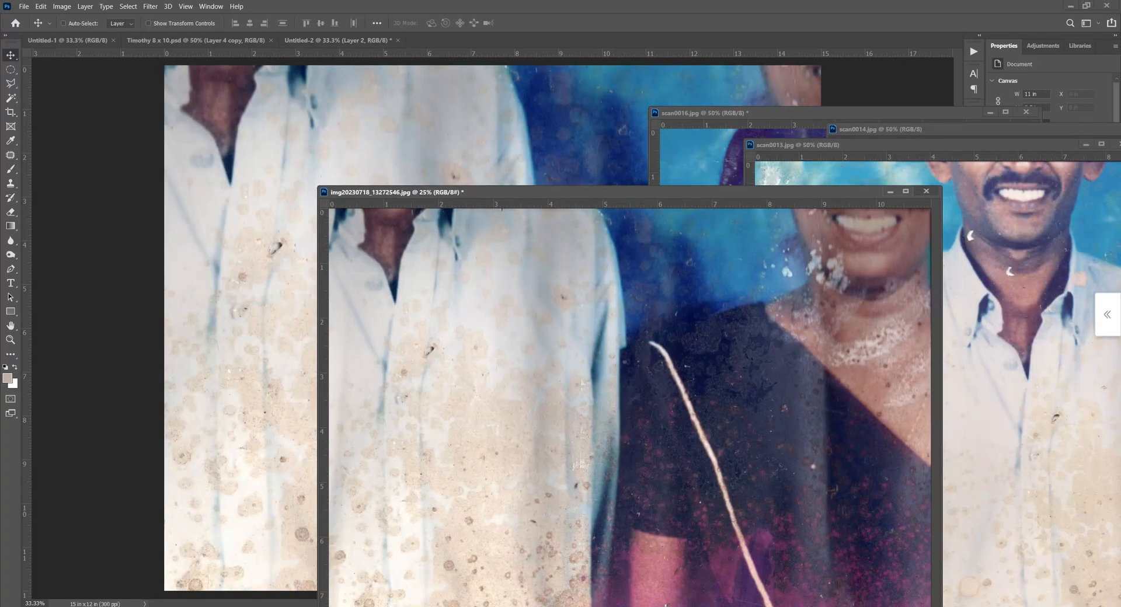
pyautogui.click(926, 191)
# Copy scan0013 into Untitled-2 and close its document, and also copy scan0014 in as a layer.
pyautogui.moveTo(901, 236); pyautogui.dragTo(469, 218)
pyautogui.moveTo(911, 145); pyautogui.dragTo(445, 213)
pyautogui.click(656, 212)
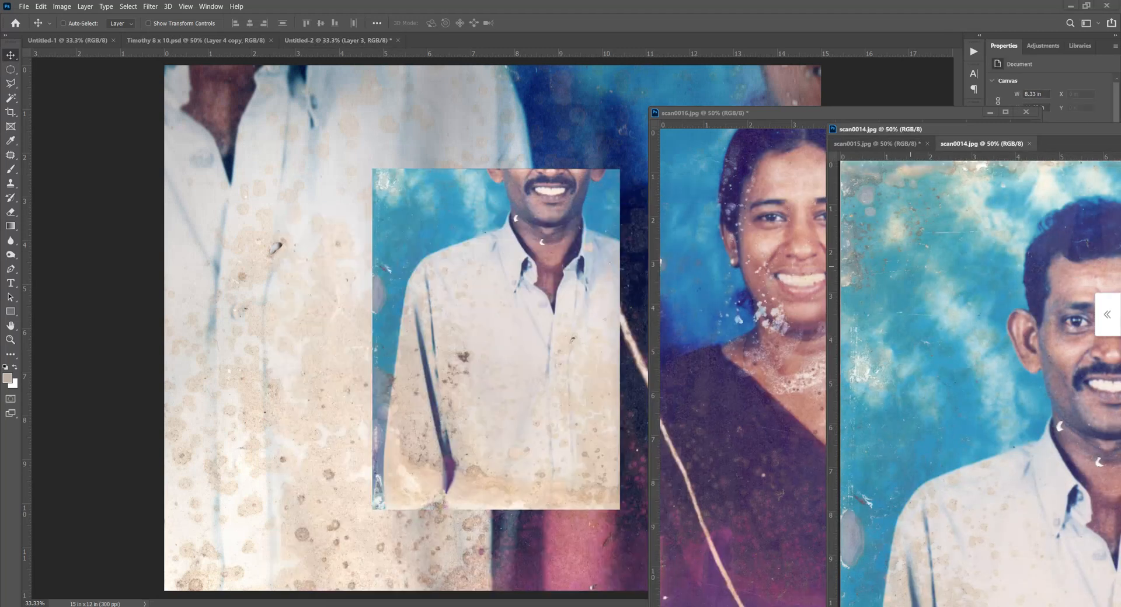
pyautogui.moveTo(959, 269); pyautogui.dragTo(477, 254)
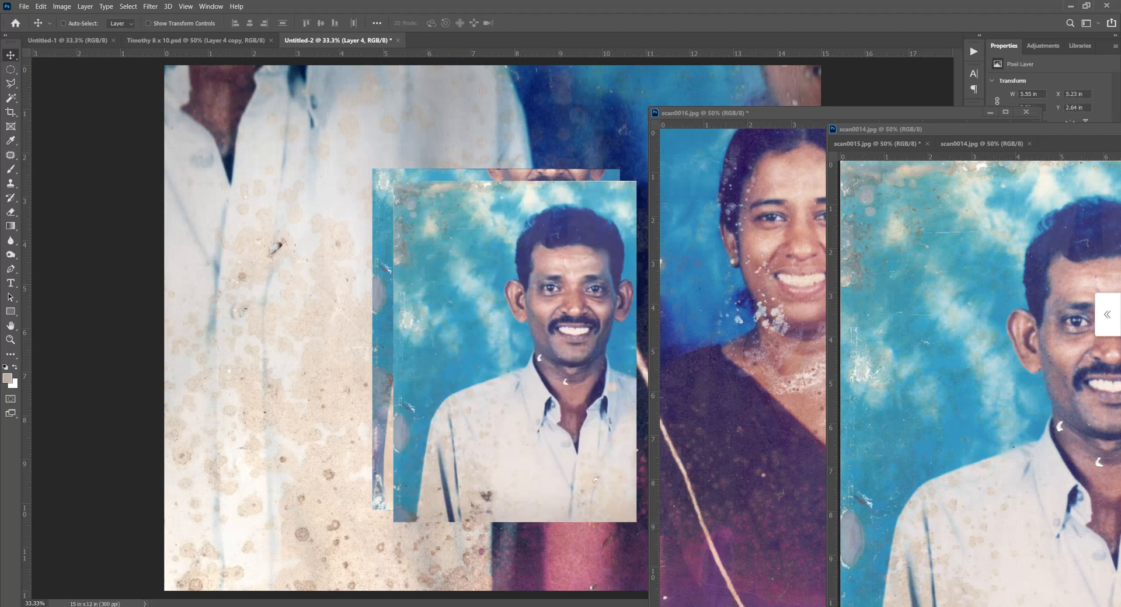
pyautogui.click(970, 143)
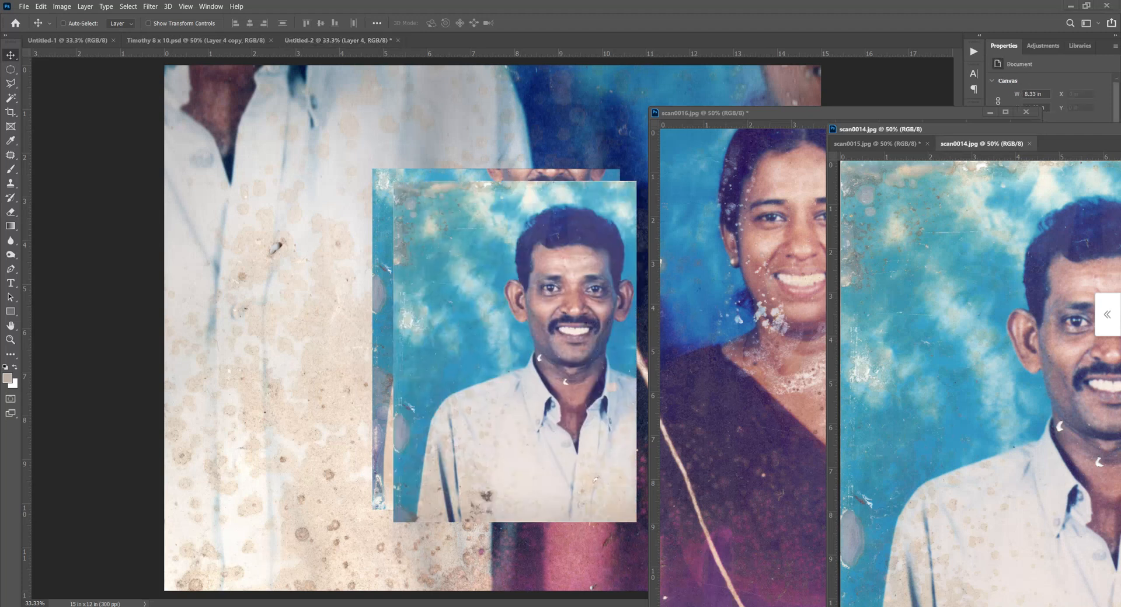
# Copy scan0015 into Untitled-2 as a layer and close the scan0014 and scan0015 documents.
pyautogui.click(876, 144)
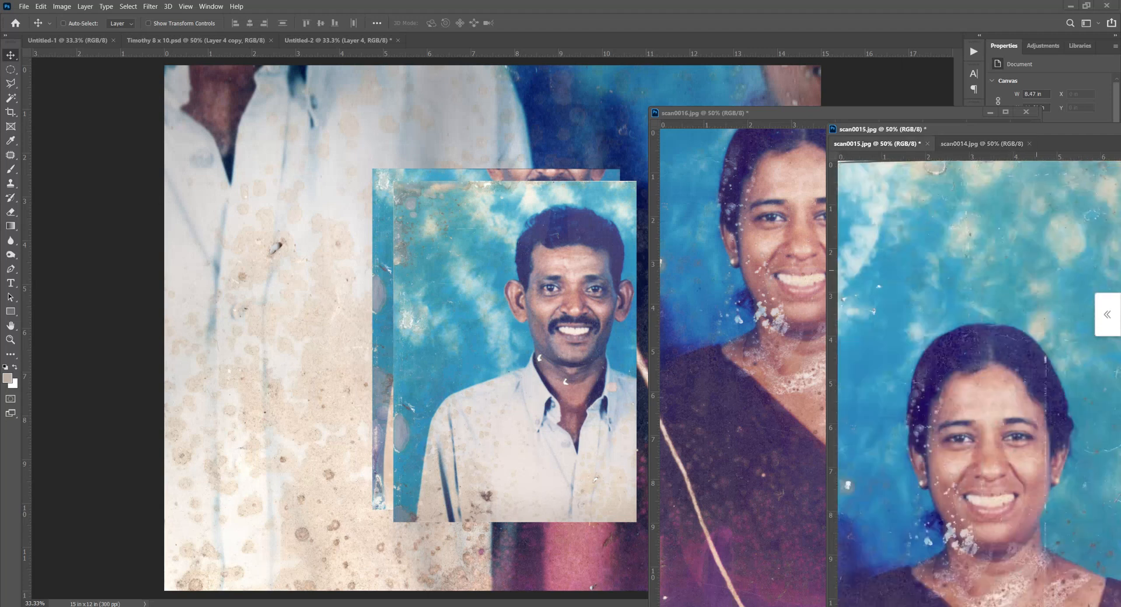
pyautogui.moveTo(869, 264); pyautogui.dragTo(456, 228)
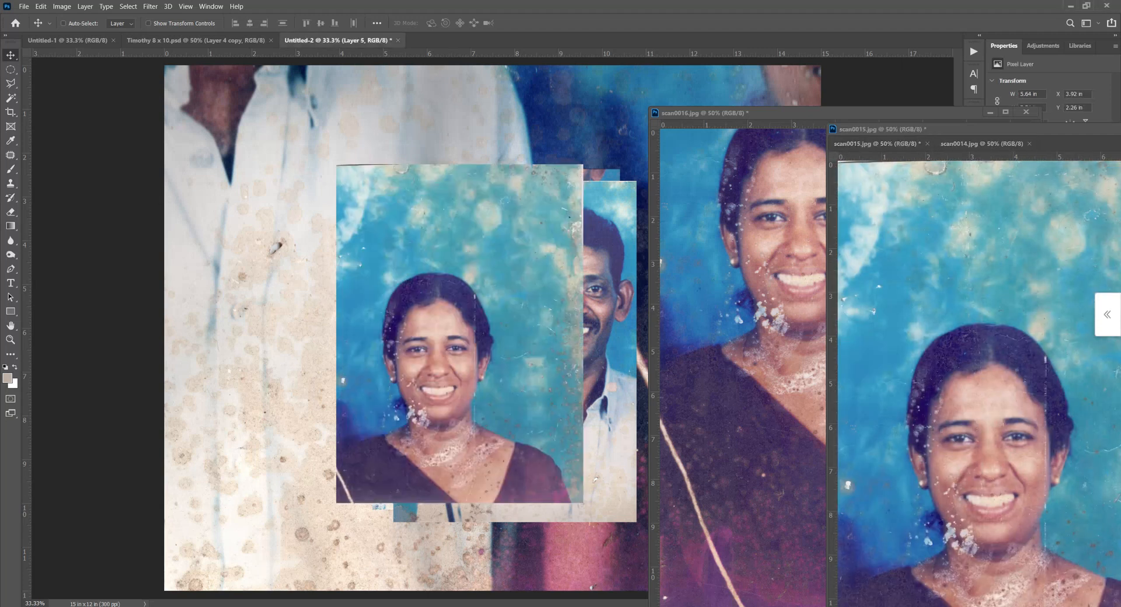
pyautogui.click(877, 144)
pyautogui.click(1029, 143)
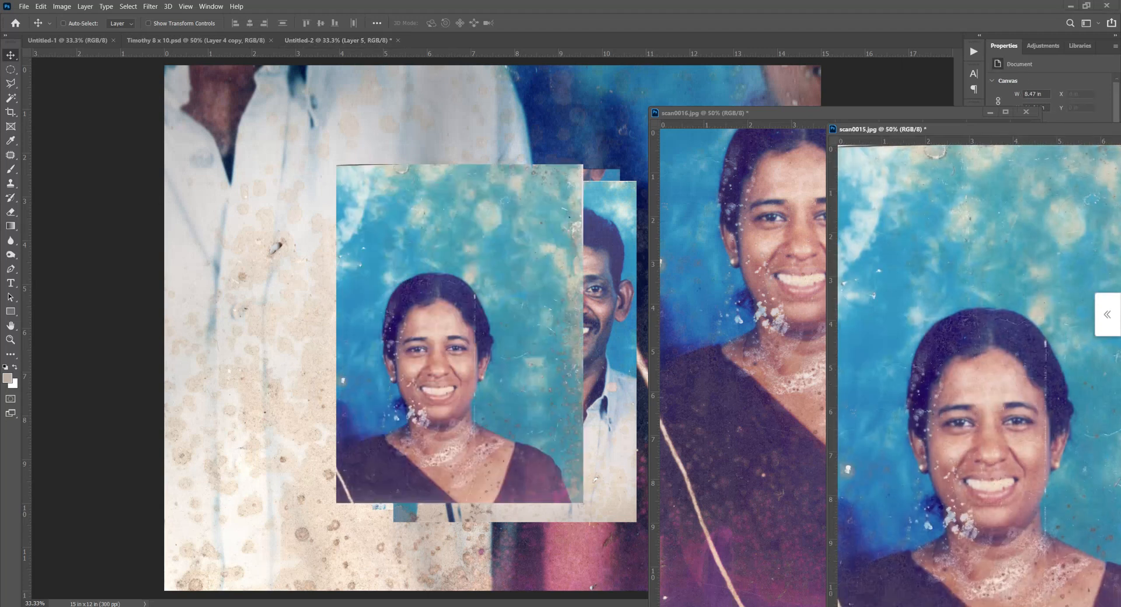
pyautogui.moveTo(894, 129); pyautogui.dragTo(445, 186)
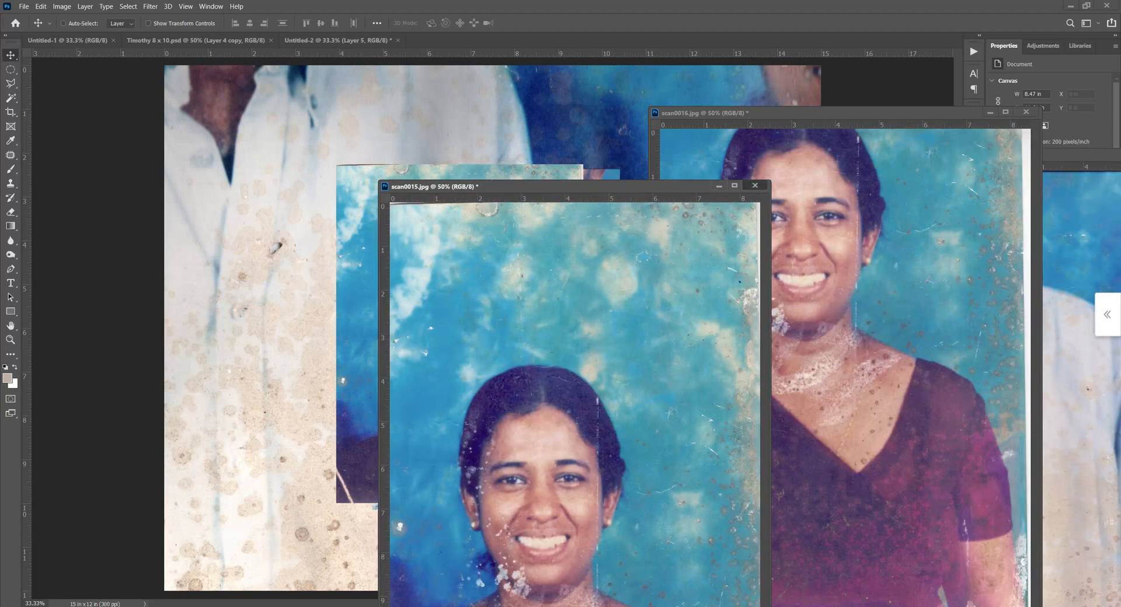
pyautogui.click(755, 185)
# Copy scan0016 and scan0017 into Untitled-2 as layers and close both source documents without saving.
pyautogui.moveTo(759, 269); pyautogui.dragTo(487, 262)
pyautogui.click(1026, 112)
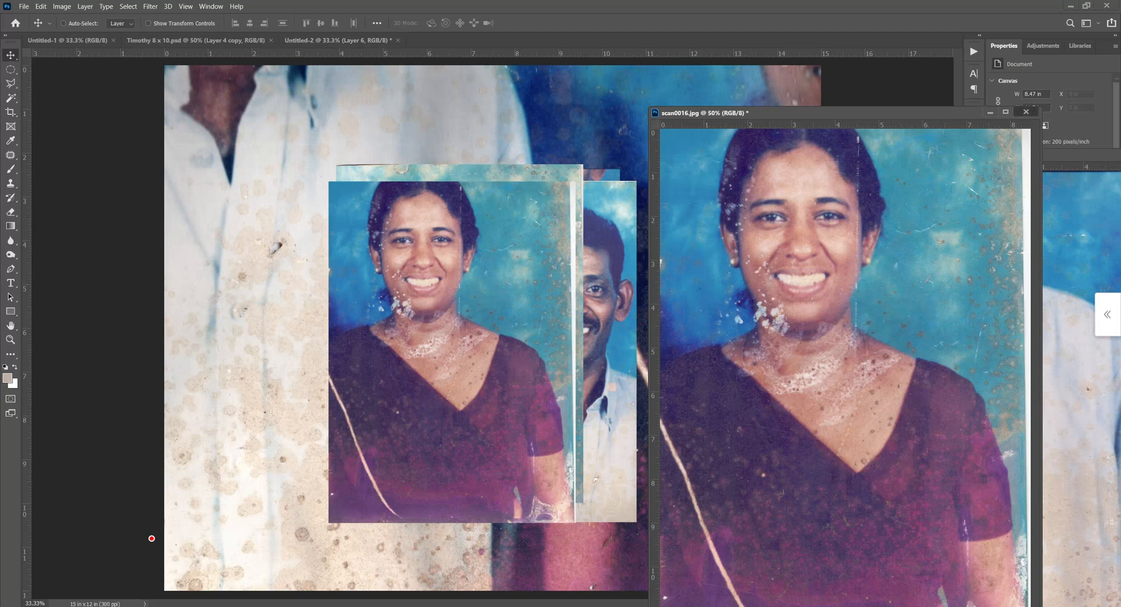
pyautogui.press('n')
pyautogui.moveTo(992, 286); pyautogui.dragTo(569, 302)
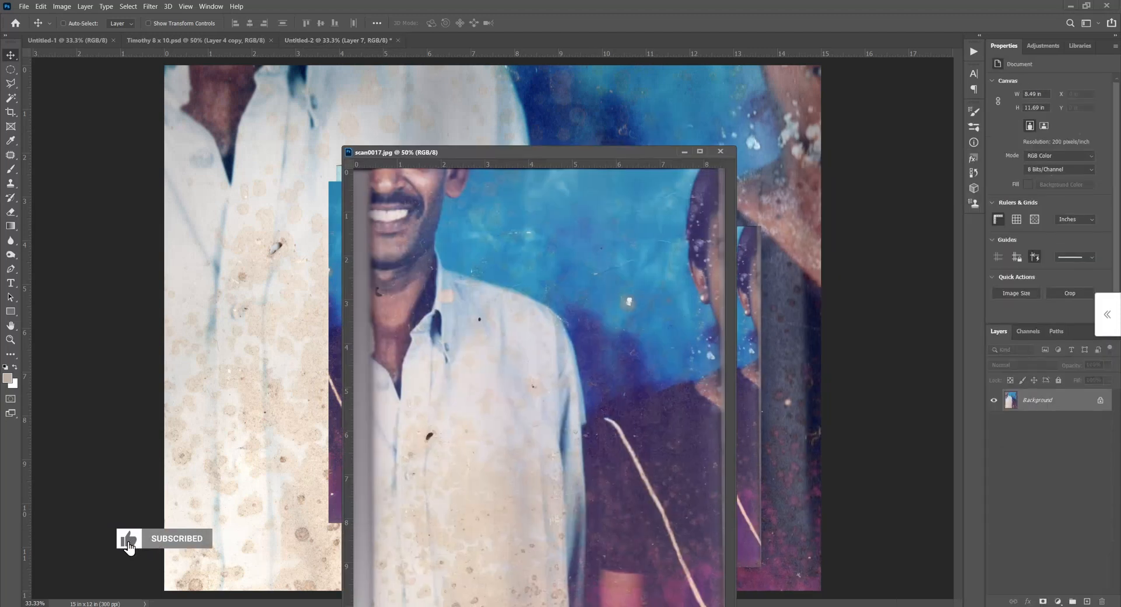
pyautogui.click(720, 152)
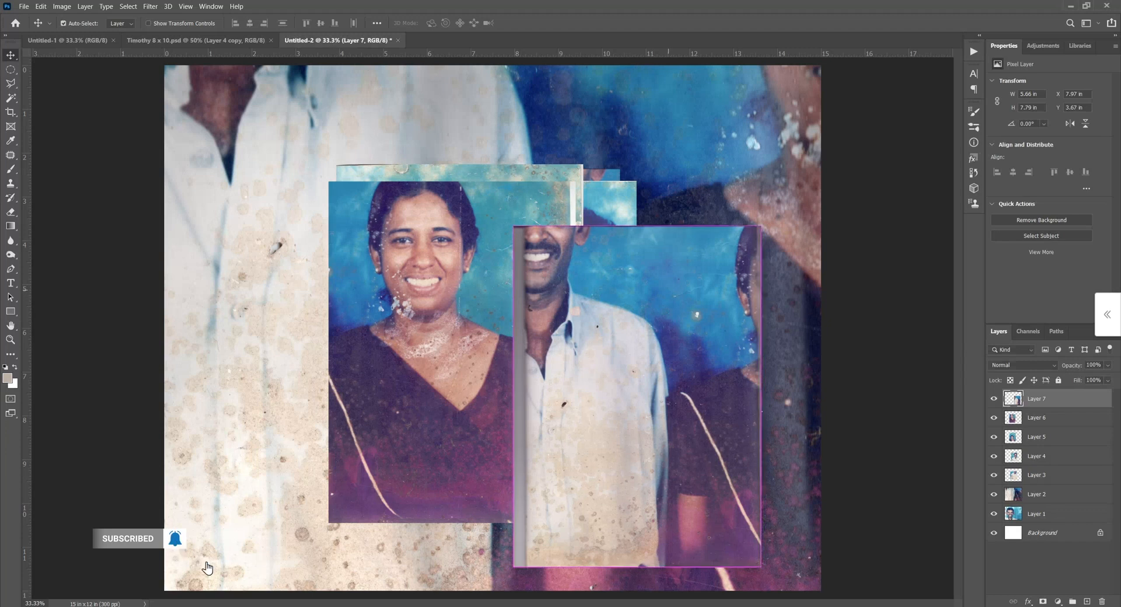
# Scale all seven photo layers together to about 48% and place them in the upper part of the canvas.
pyautogui.hotkey('ctrl', '-')
pyautogui.hotkey('ctrl', 'alt', 'a')
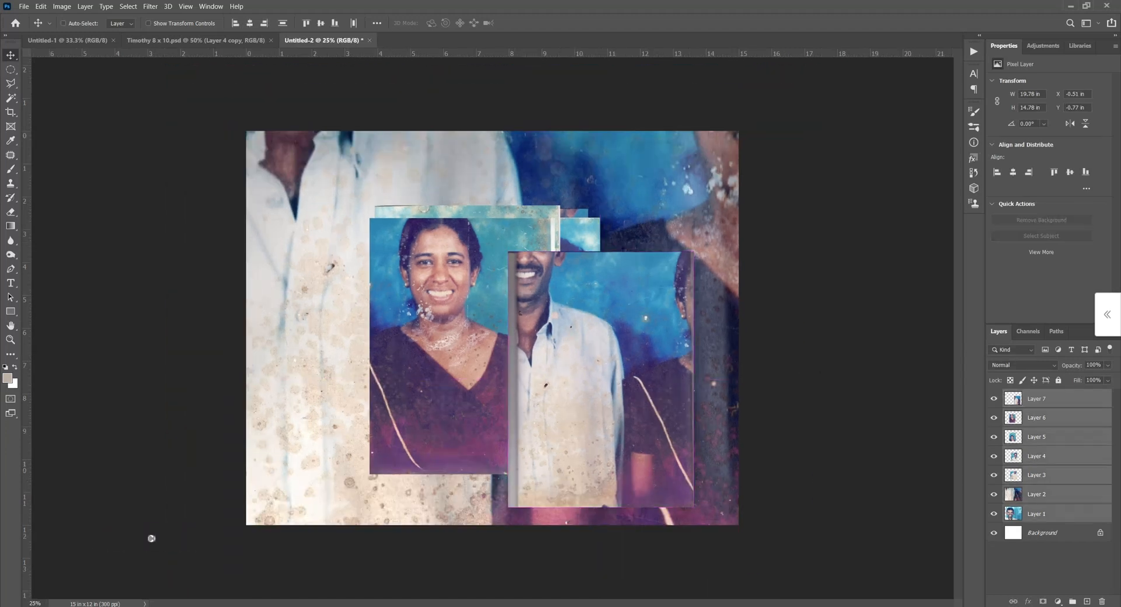
pyautogui.hotkey('ctrl', 't')
pyautogui.moveTo(880, 106); pyautogui.dragTo(711, 232)
pyautogui.moveTo(636, 307); pyautogui.dragTo(520, 236)
pyautogui.moveTo(437, 278); pyautogui.dragTo(437, 277)
pyautogui.press('Return')
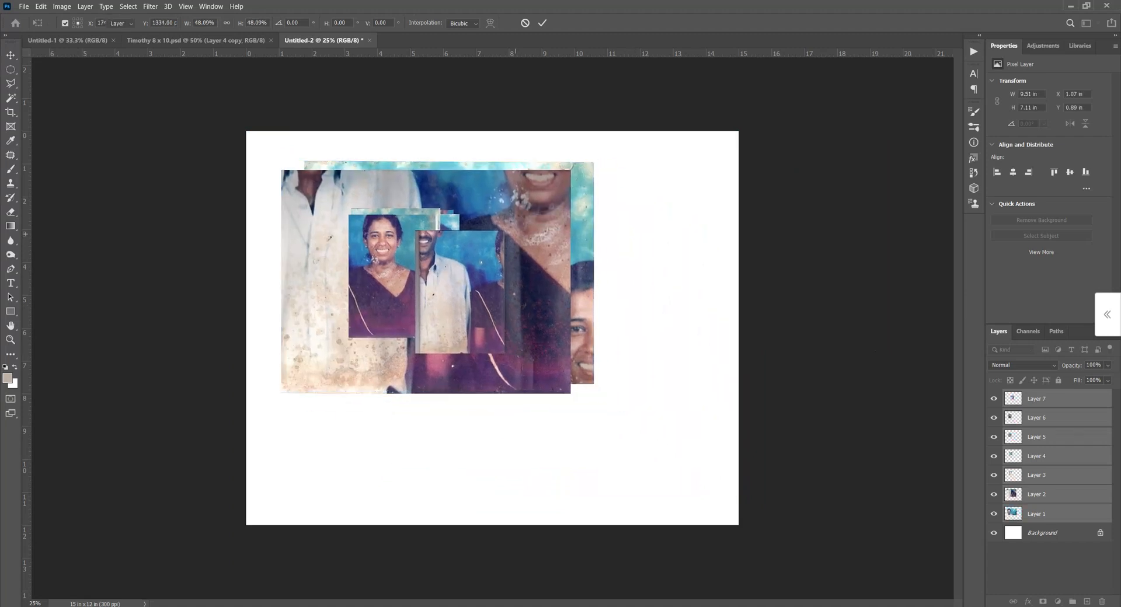
# Spread out the small photos by moving Layer 7 and Layer 6 to the lower canvas and Layer 5 beside the large photos.
pyautogui.rightClick(453, 261)
pyautogui.click(467, 267)
pyautogui.moveTo(467, 267); pyautogui.dragTo(490, 381)
pyautogui.rightClick(398, 265)
pyautogui.click(408, 270)
pyautogui.moveTo(389, 249); pyautogui.dragTo(565, 377)
pyautogui.rightClick(414, 275)
pyautogui.click(435, 281)
pyautogui.moveTo(435, 280); pyautogui.dragTo(617, 282)
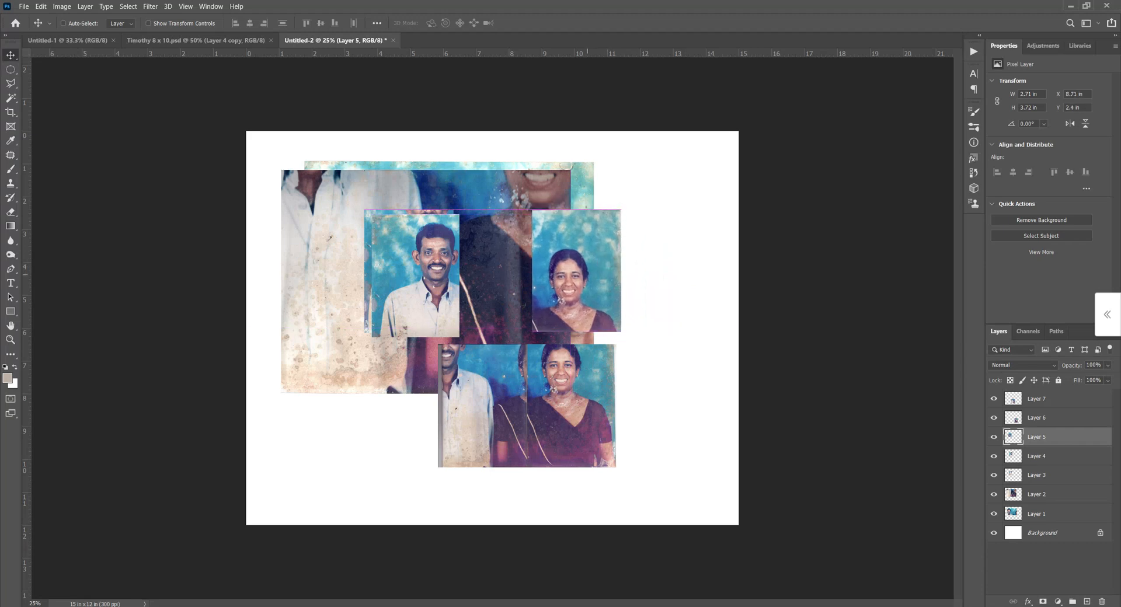
# Move Layer 4 below the centre of the large photos and Layer 3 to the canvas's lower-left area.
pyautogui.rightClick(416, 262)
pyautogui.click(420, 267)
pyautogui.moveTo(420, 267); pyautogui.dragTo(429, 381)
pyautogui.rightClick(419, 278)
pyautogui.click(426, 284)
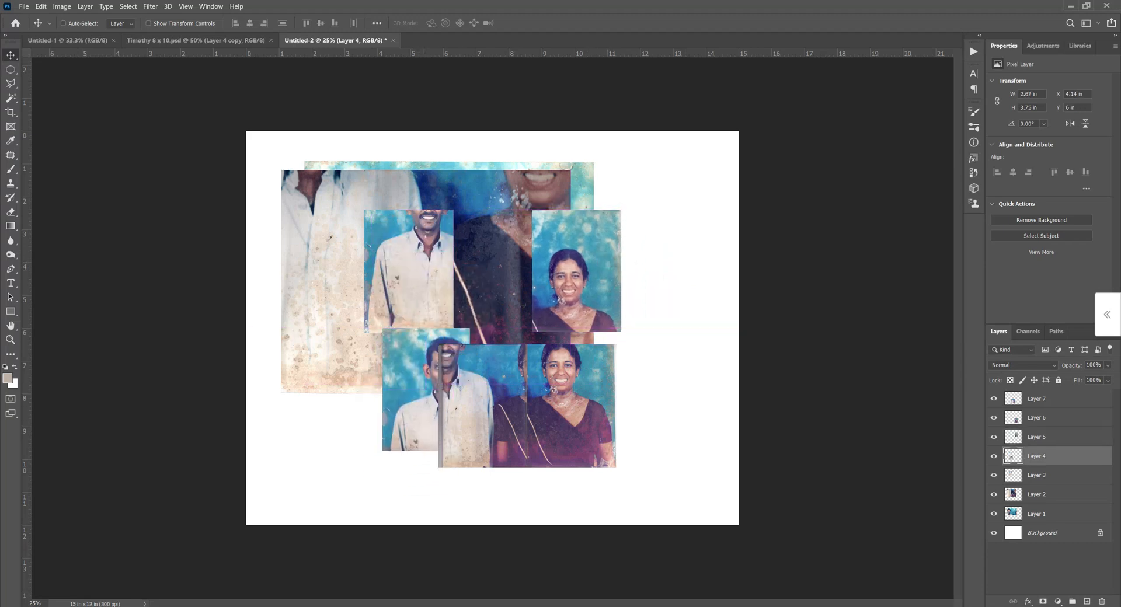
pyautogui.rightClick(431, 269)
pyautogui.click(437, 464)
pyautogui.rightClick(431, 296)
pyautogui.click(435, 304)
pyautogui.moveTo(435, 304); pyautogui.dragTo(391, 513)
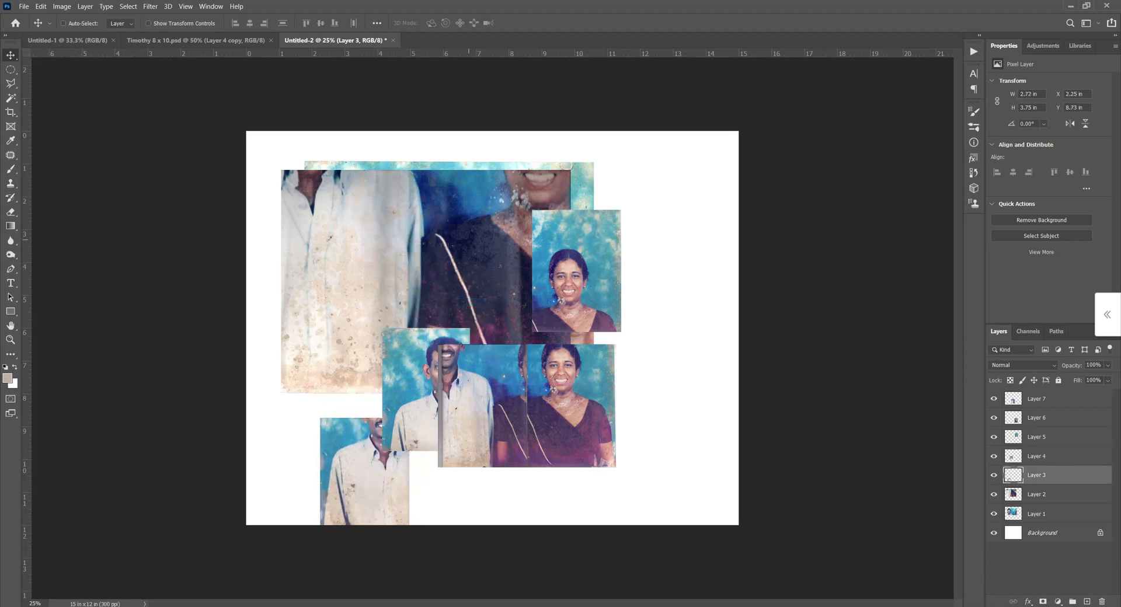
# Scale Layer 2 to about 38.6% and move it to the lower edge of the canvas beneath the small photos.
pyautogui.hotkey('ctrl', 't')
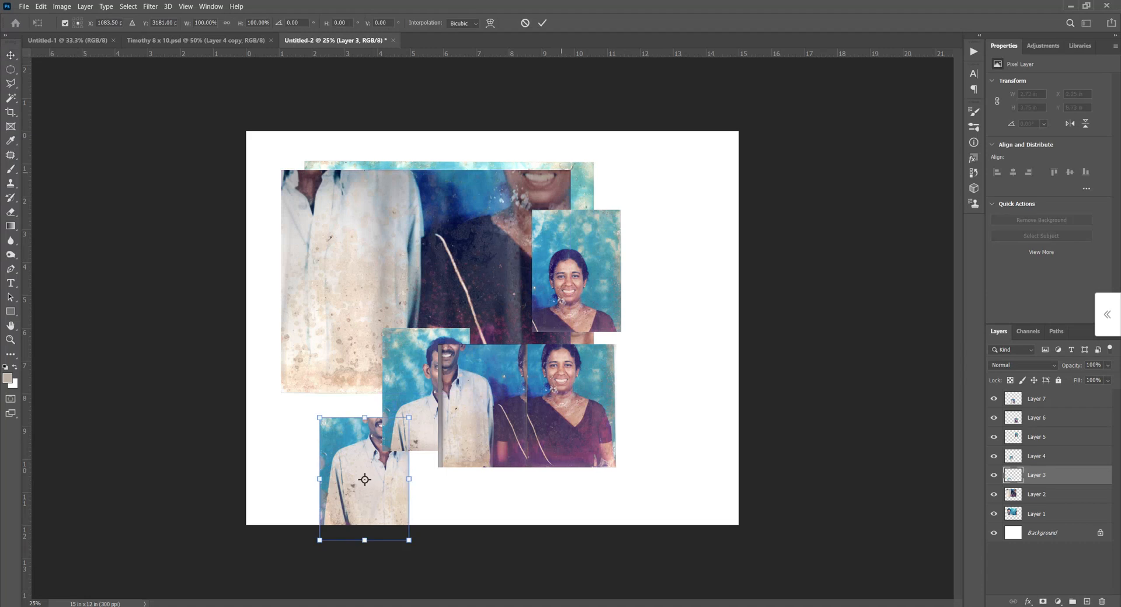
pyautogui.press('Escape')
pyautogui.rightClick(492, 174)
pyautogui.click(497, 181)
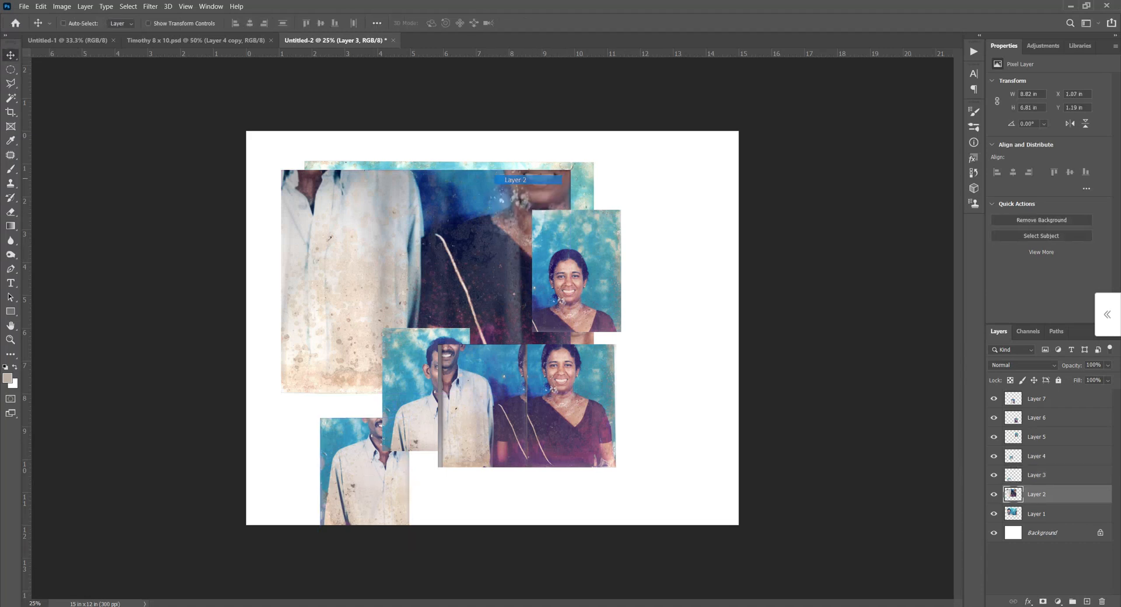
pyautogui.hotkey('ctrl', 't')
pyautogui.moveTo(571, 170); pyautogui.dragTo(482, 239)
pyautogui.moveTo(426, 282); pyautogui.dragTo(511, 511)
pyautogui.press('Return')
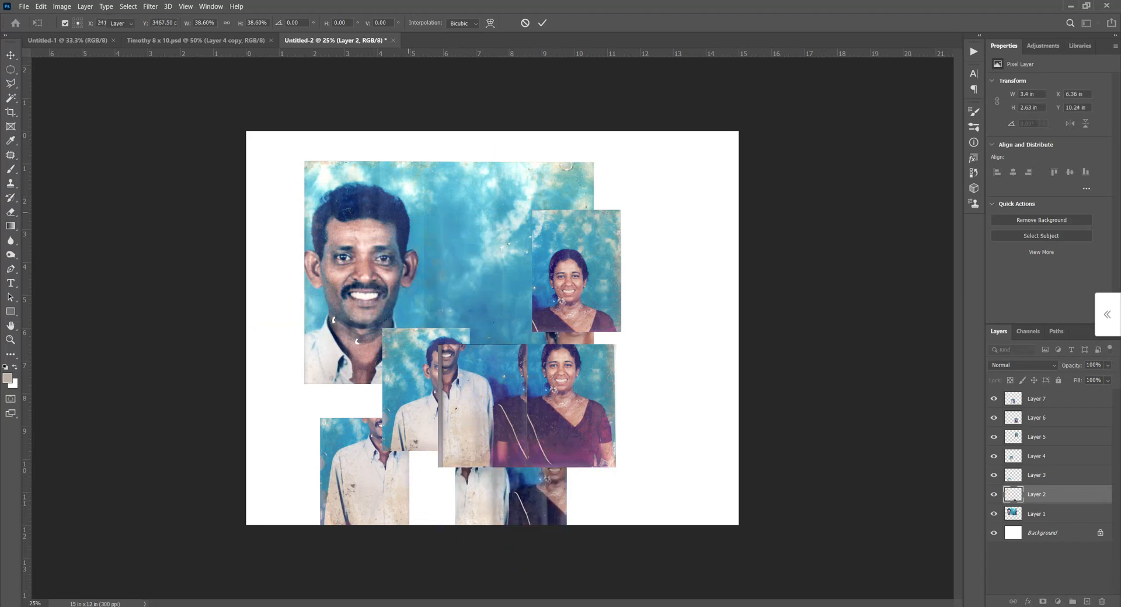
# Scale Layer 1 down to about 3.3 by 2.55 in and place it at the top centre of the photo group.
pyautogui.rightClick(410, 225)
pyautogui.click(432, 230)
pyautogui.hotkey('ctrl', 't')
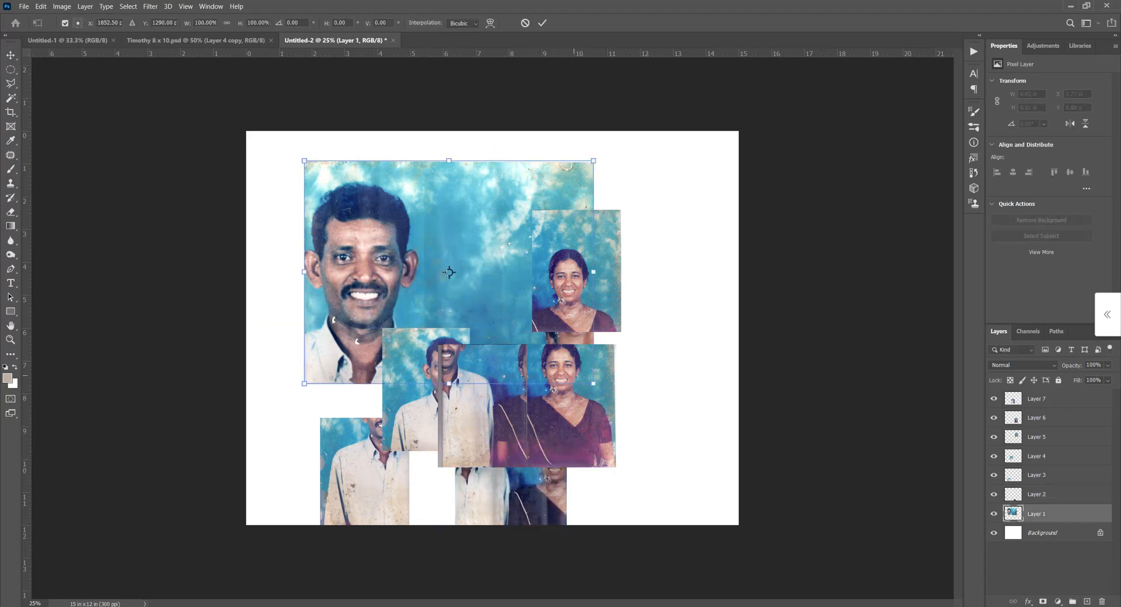
pyautogui.moveTo(594, 383); pyautogui.dragTo(476, 229)
pyautogui.press('Return')
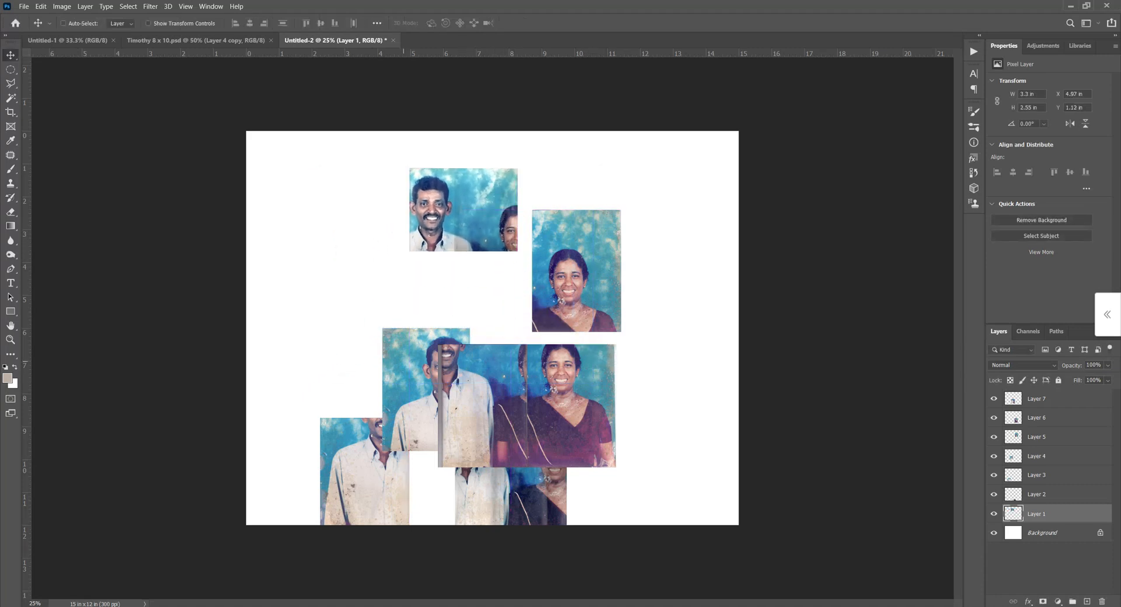
# Move Layer 4 to the left of Layer 1 and Layer 7 directly below Layer 1.
pyautogui.rightClick(404, 367)
pyautogui.click(417, 372)
pyautogui.moveTo(417, 372); pyautogui.dragTo(325, 220)
pyautogui.rightClick(492, 362)
pyautogui.click(501, 375)
pyautogui.rightClick(484, 357)
pyautogui.click(494, 363)
pyautogui.moveTo(493, 362); pyautogui.dragTo(459, 285)
# Arrange the woman's two photos in a right-hand column, with Layer 5 above Layer 6.
pyautogui.rightClick(590, 257)
pyautogui.click(600, 265)
pyautogui.moveTo(600, 265); pyautogui.dragTo(600, 230)
pyautogui.rightClick(581, 403)
pyautogui.click(589, 407)
pyautogui.moveTo(589, 407); pyautogui.dragTo(594, 378)
# Move Layer 2 below Layer 7 in the middle column and Layer 3 below Layer 4 in the left column.
pyautogui.rightClick(519, 490)
pyautogui.click(553, 495)
pyautogui.moveTo(554, 495); pyautogui.dragTo(519, 432)
pyautogui.rightClick(379, 451)
pyautogui.click(403, 456)
pyautogui.moveTo(403, 456); pyautogui.dragTo(357, 353)
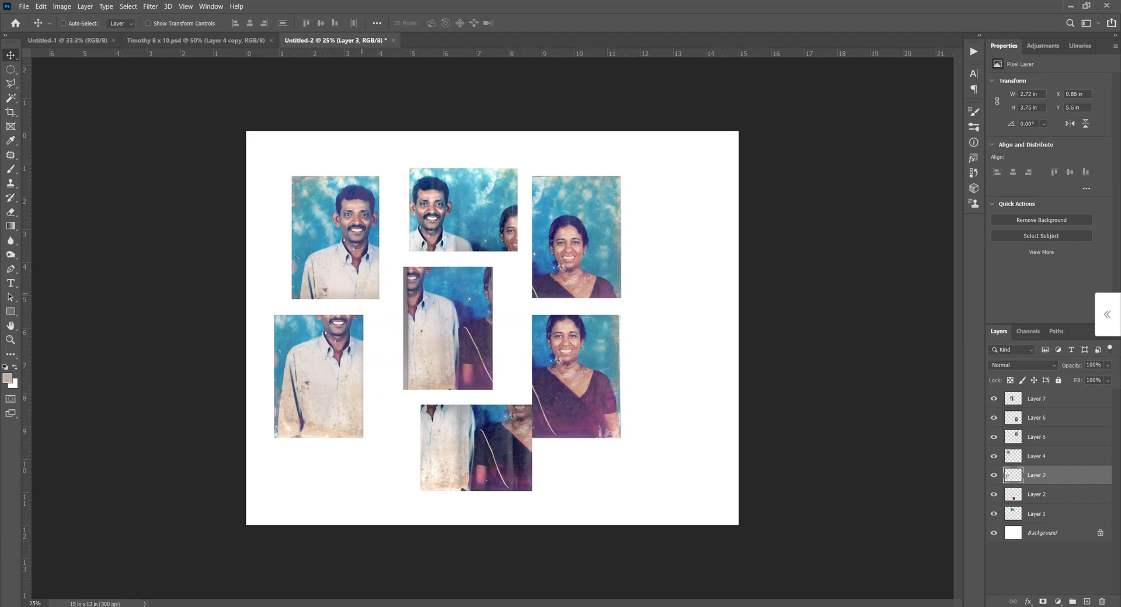
# Lower the opacity of Layer 3, the man's lower-body photo, to 42%.
pyautogui.rightClick(337, 347)
pyautogui.click(358, 353)
pyautogui.click(1107, 365)
pyautogui.moveTo(1113, 378); pyautogui.dragTo(1084, 378)
# Bring Layer 3 to the top of the layer stack and align its overlapping area with the man's photo on Layer 4.
pyautogui.moveTo(337, 334); pyautogui.dragTo(347, 216)
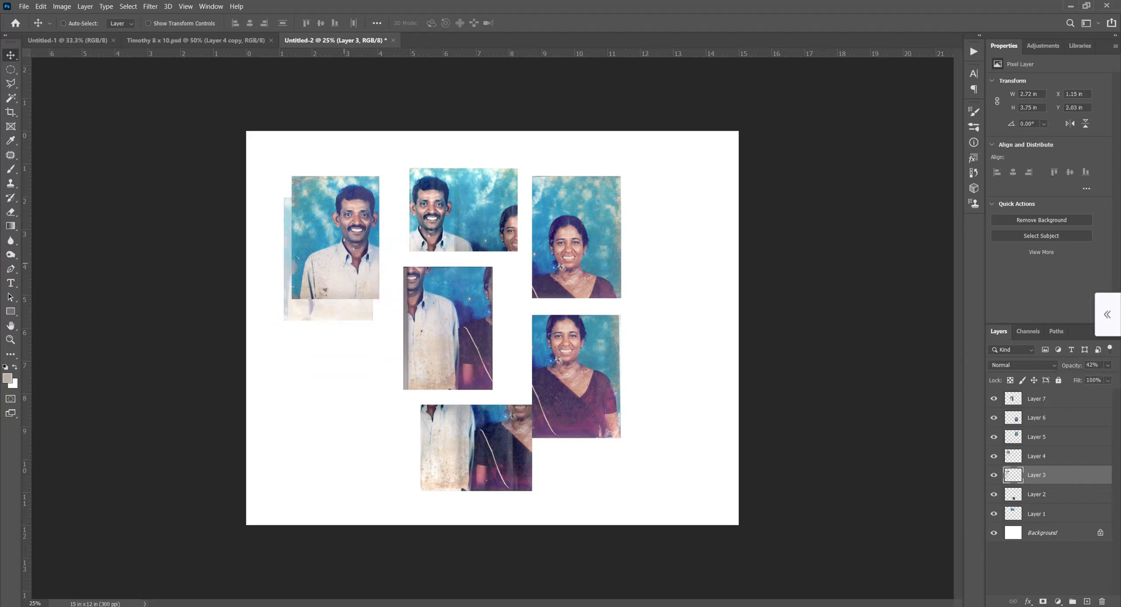
pyautogui.hotkey('ctrl', 'shift', ']')
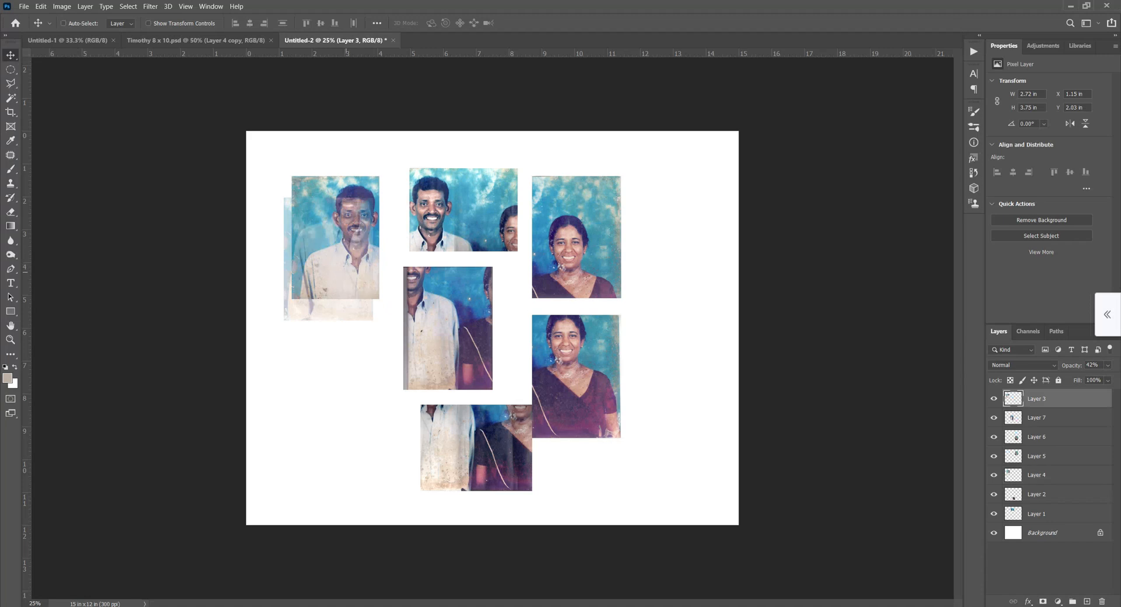
pyautogui.hotkey('ctrl', '=')
pyautogui.moveTo(303, 206); pyautogui.dragTo(316, 240)
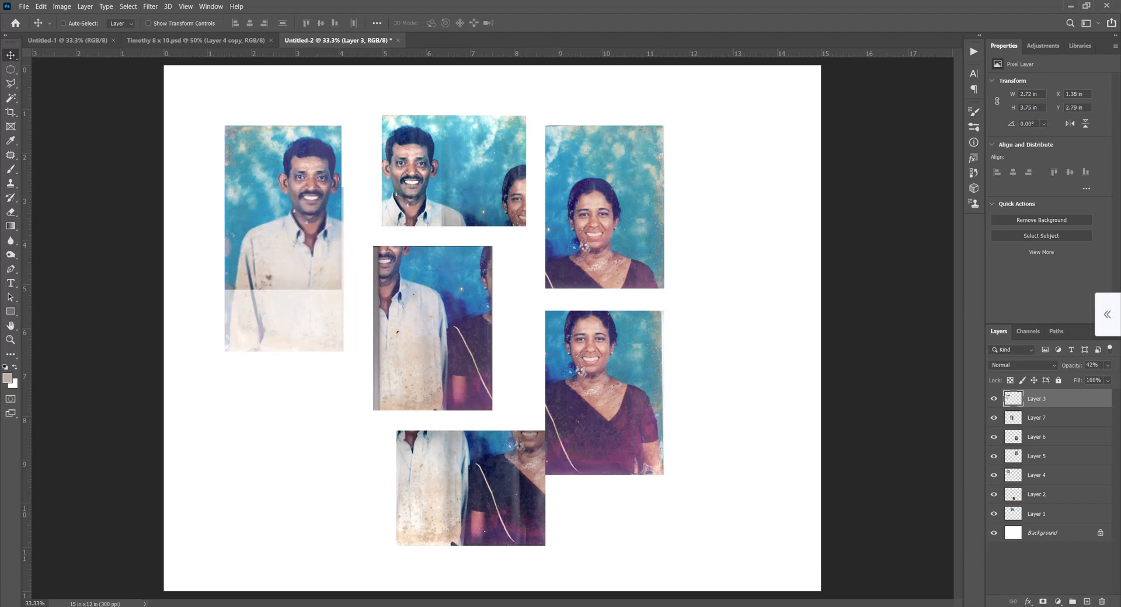
# Raise the opacity of Layer 3, the man's lower-body photo.
pyautogui.click(1108, 365)
pyautogui.moveTo(1083, 378); pyautogui.dragTo(1113, 378)
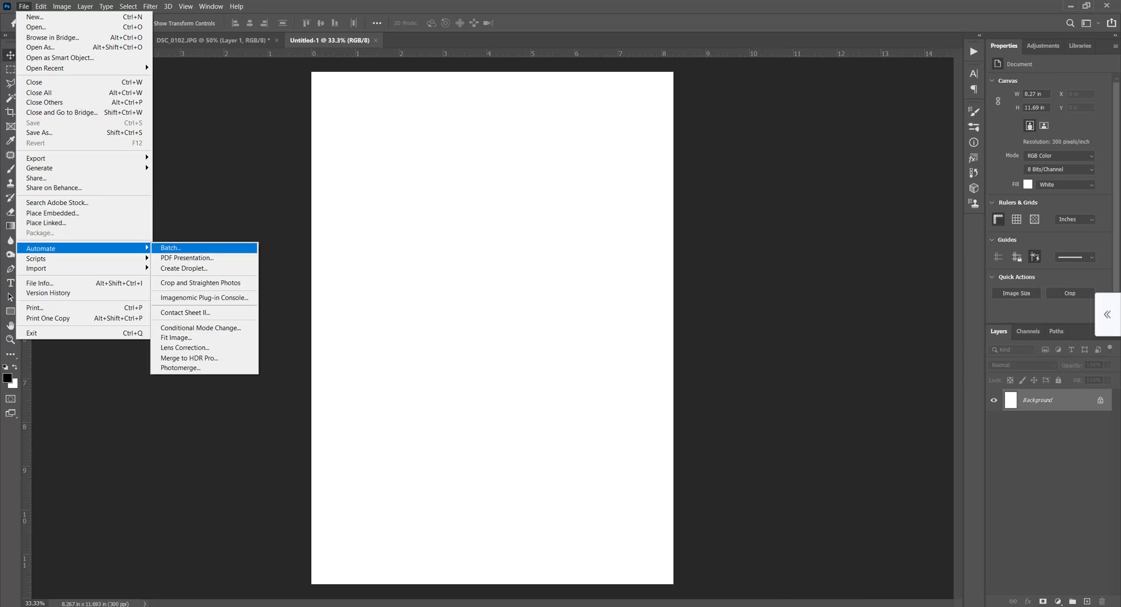
# Photomerge all seven scans from the 23. Marge Photo folder, using the Auto layout with Blend Images Together.
pyautogui.click(180, 369)
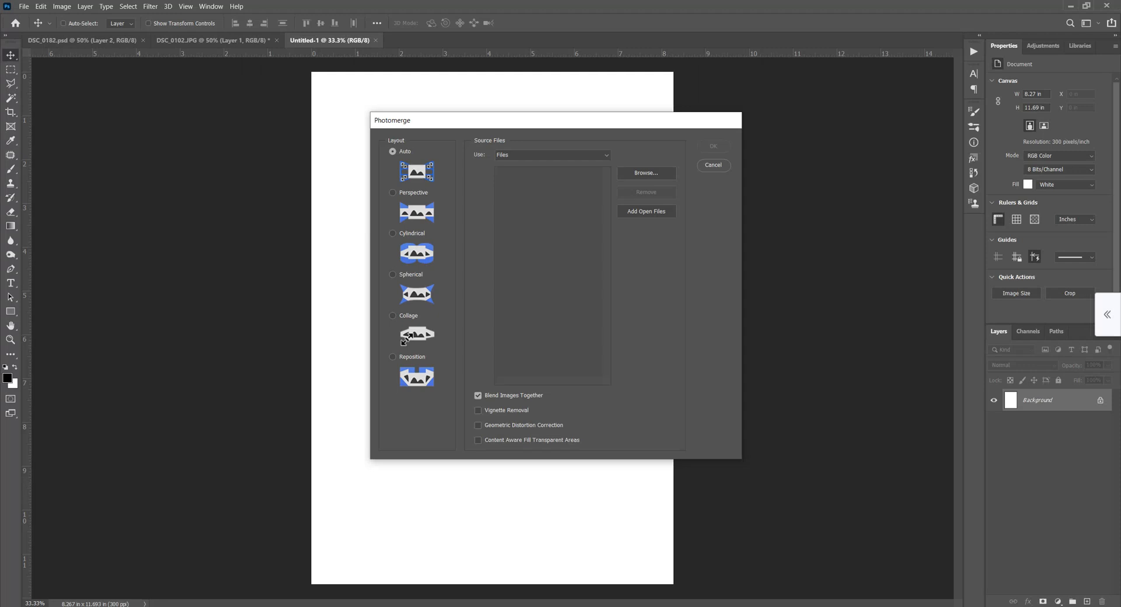
pyautogui.click(646, 173)
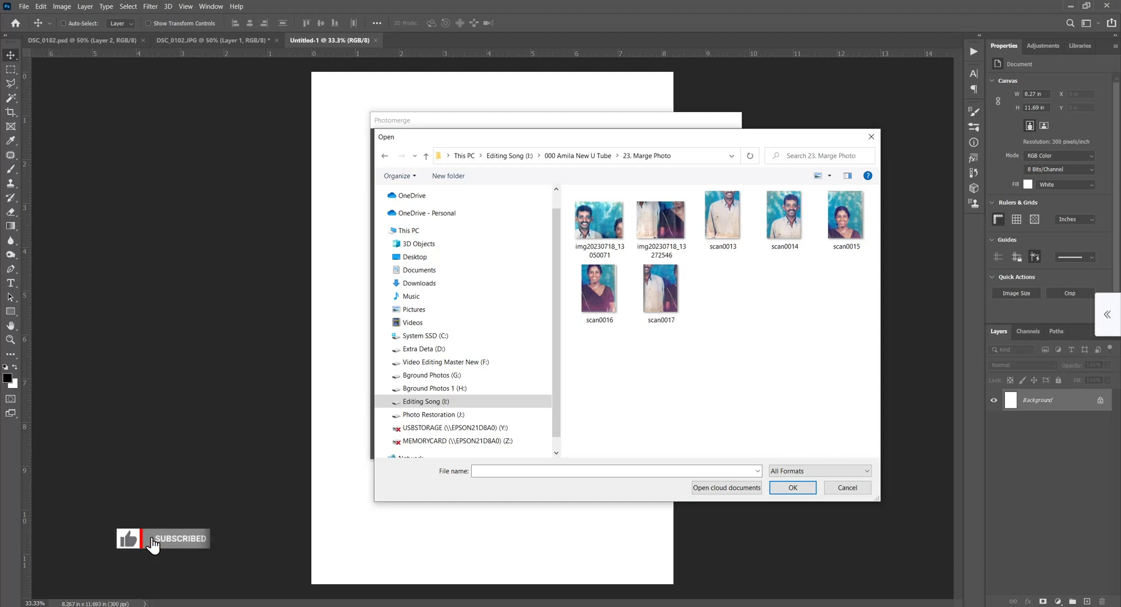
pyautogui.moveTo(866, 357); pyautogui.dragTo(583, 211)
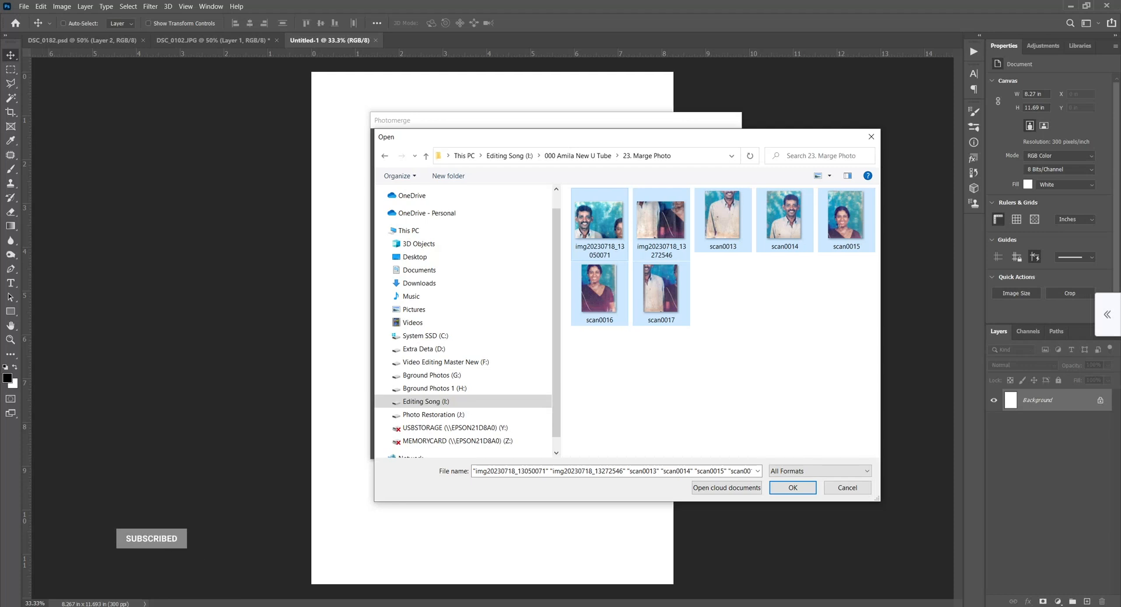
pyautogui.press('Return')
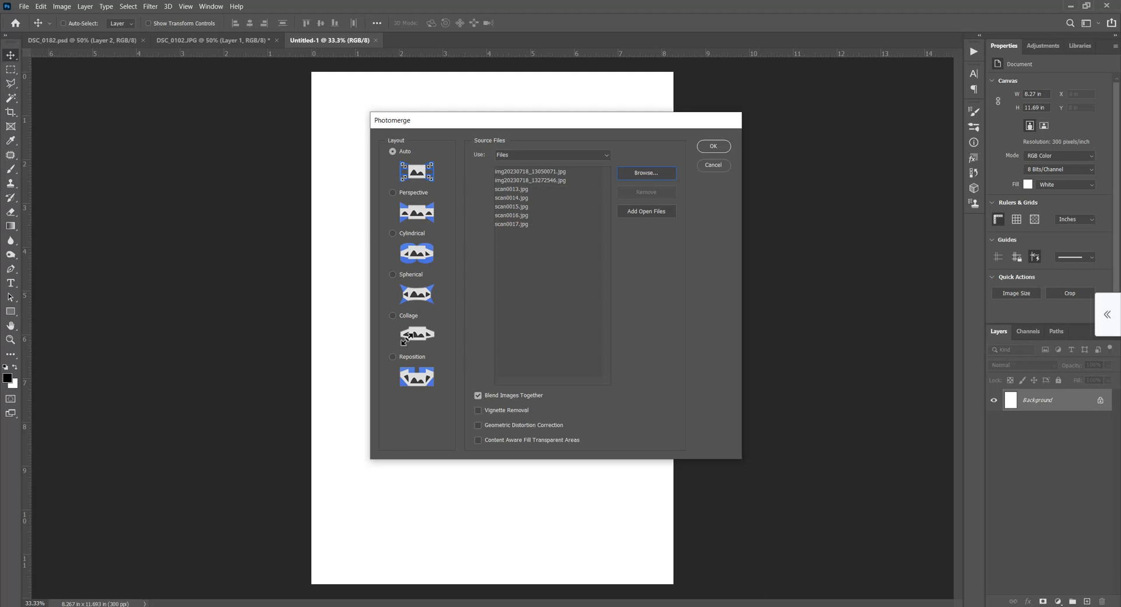
pyautogui.press('Return')
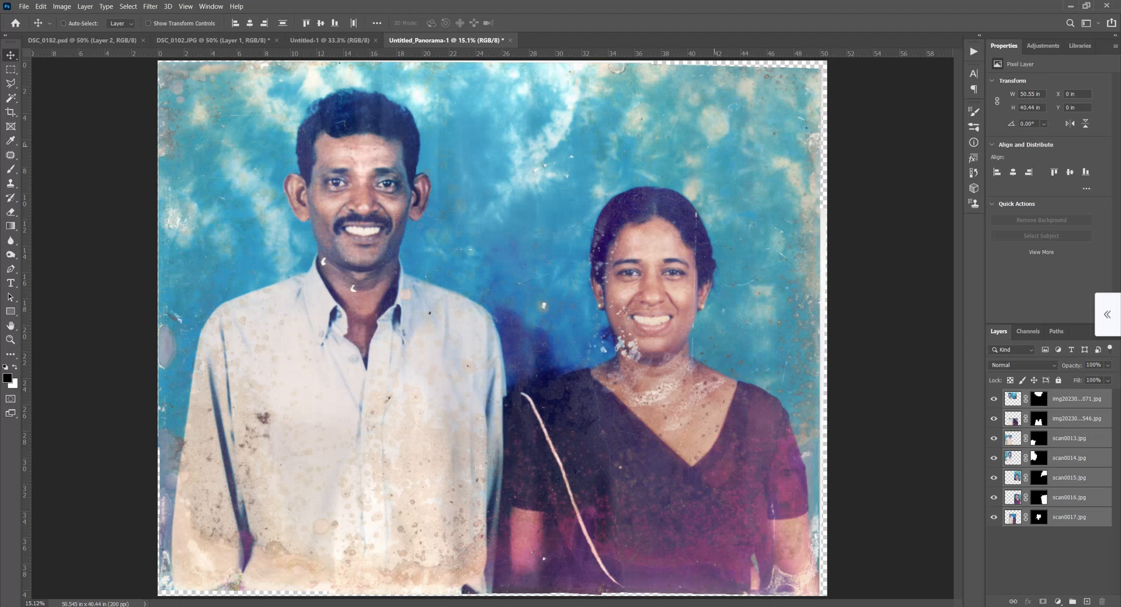
# Shift the img20230718_13050071 and img20230718_13272546 layers one at a time to inspect their masked pieces, undoing each move.
pyautogui.hotkey('ctrl', '-')
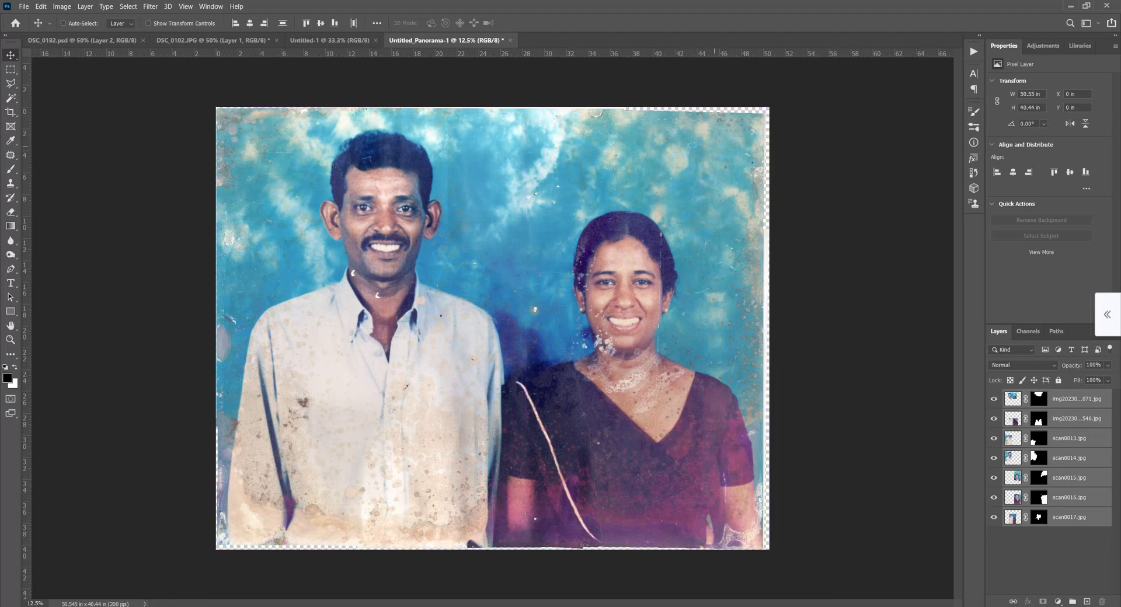
pyautogui.click(1077, 399)
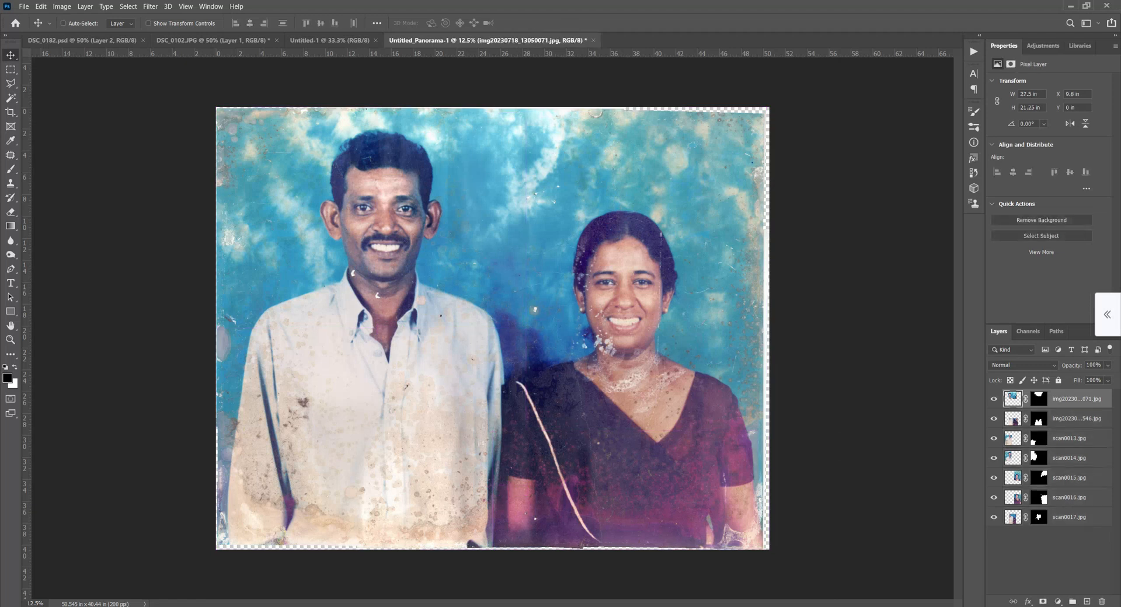
pyautogui.moveTo(347, 248); pyautogui.dragTo(362, 229)
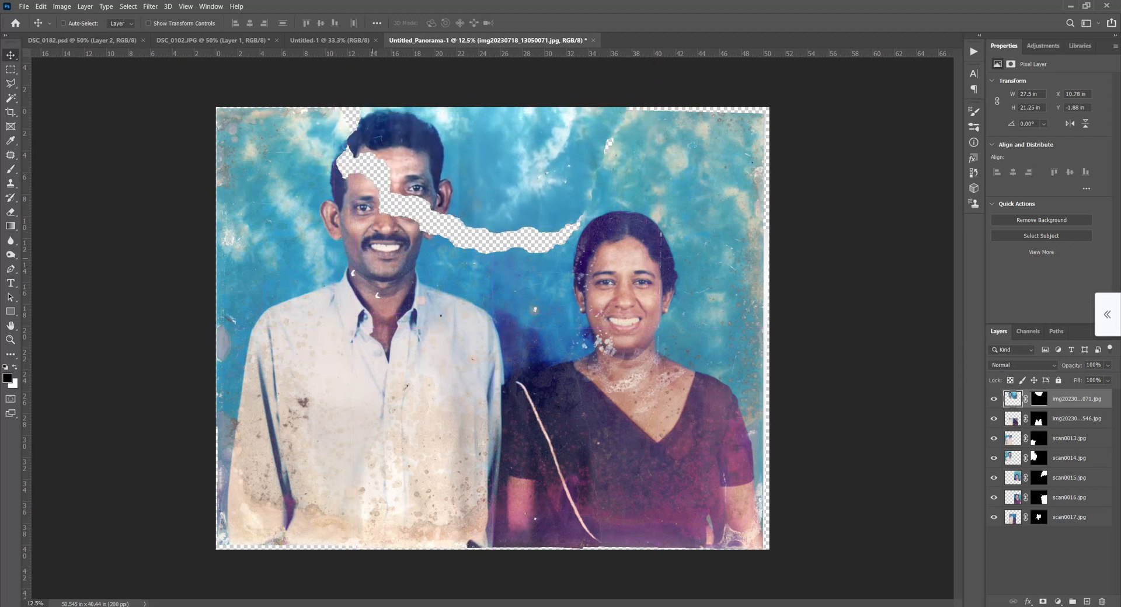
pyautogui.hotkey('ctrl', 'z')
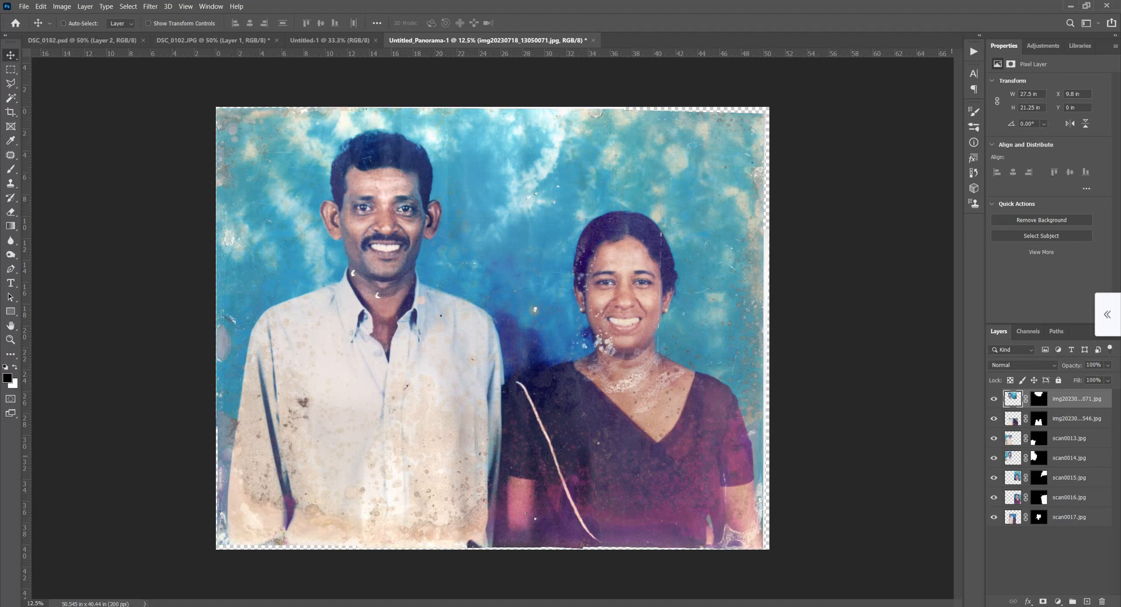
pyautogui.click(1076, 419)
pyautogui.moveTo(656, 383); pyautogui.dragTo(650, 403)
pyautogui.hotkey('ctrl', 'z')
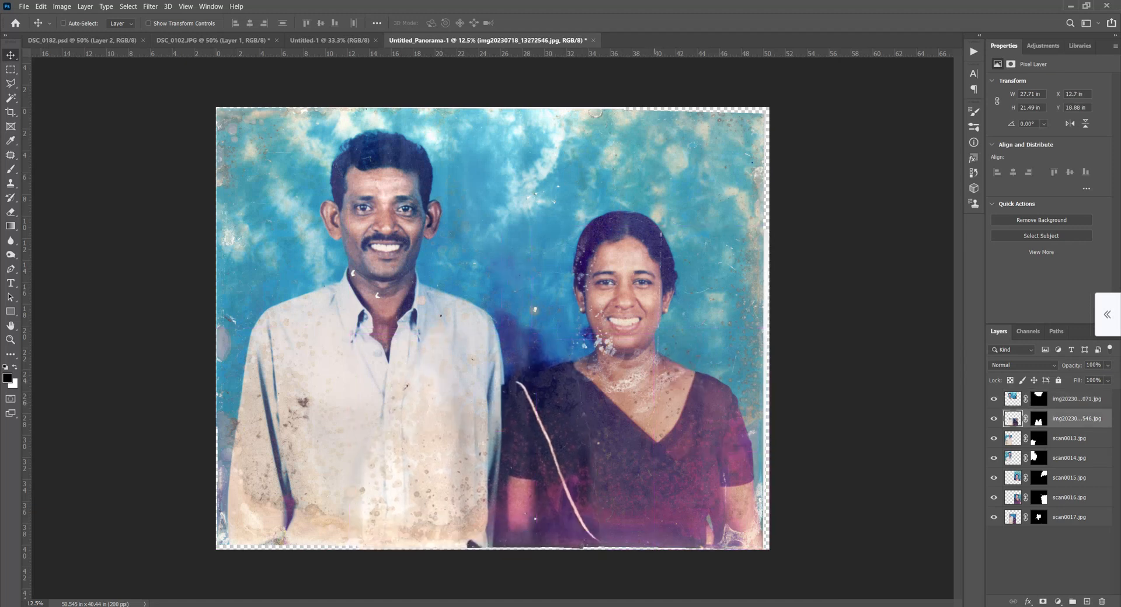
# Shift the scan0013, scan0014 and scan0015 layers one at a time to inspect their masked pieces, undoing each move.
pyautogui.click(1074, 439)
pyautogui.moveTo(399, 325)
pyautogui.mouseDown()
pyautogui.moveTo(390, 362)
pyautogui.moveTo(397, 334)
pyautogui.mouseUp()
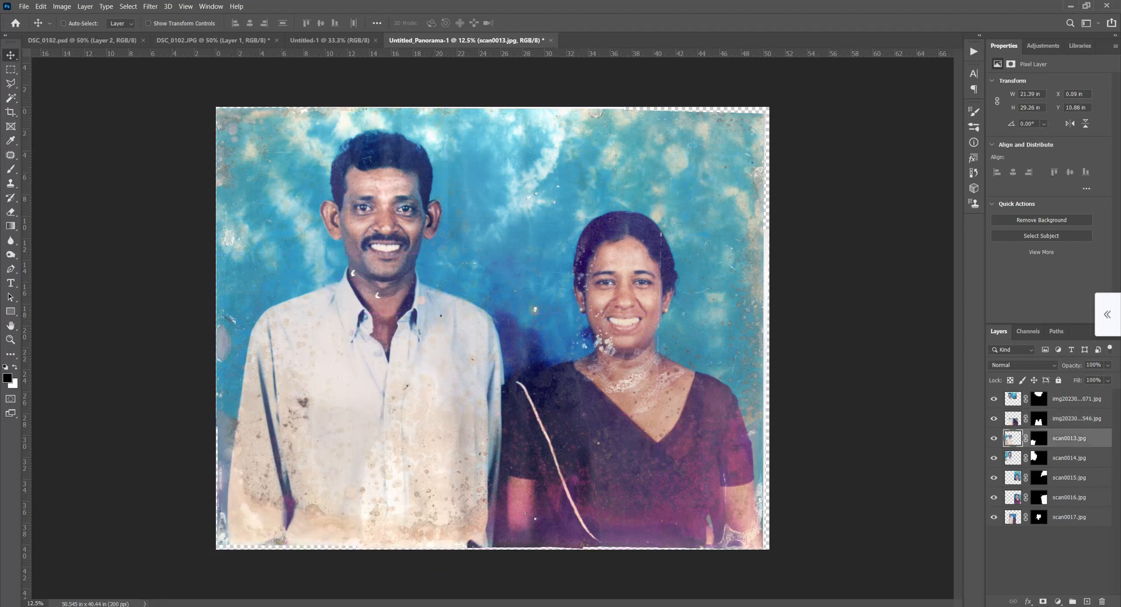
pyautogui.click(1074, 458)
pyautogui.moveTo(633, 351); pyautogui.dragTo(635, 405)
pyautogui.hotkey('ctrl', 'z')
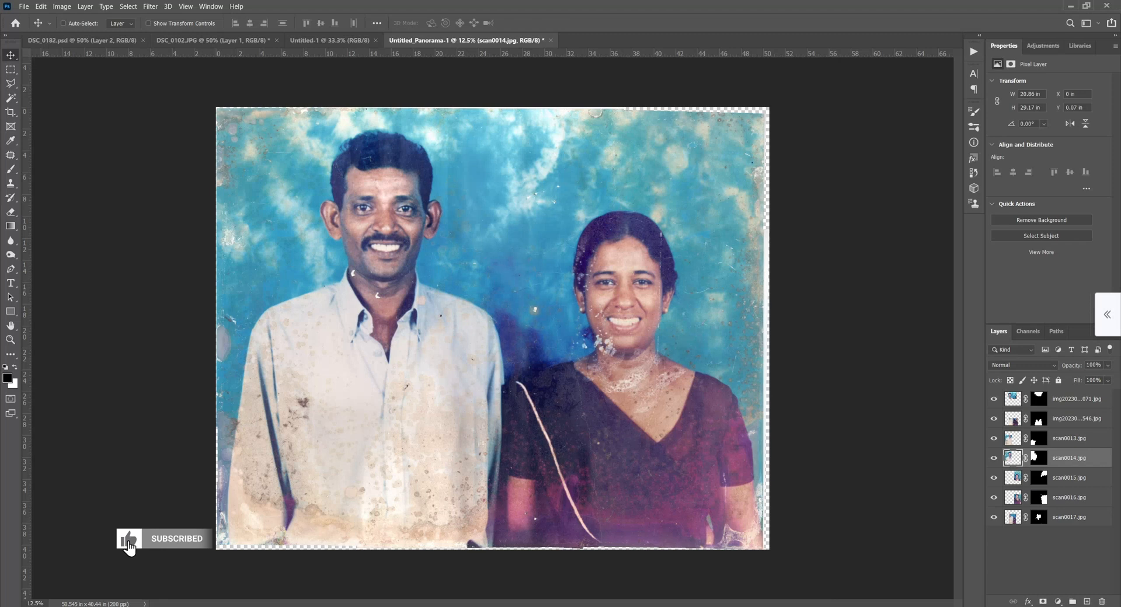
pyautogui.click(1074, 478)
pyautogui.moveTo(569, 339)
pyautogui.mouseDown()
pyautogui.moveTo(575, 394)
pyautogui.moveTo(575, 349)
pyautogui.mouseUp()
pyautogui.hotkey('ctrl', 'z')
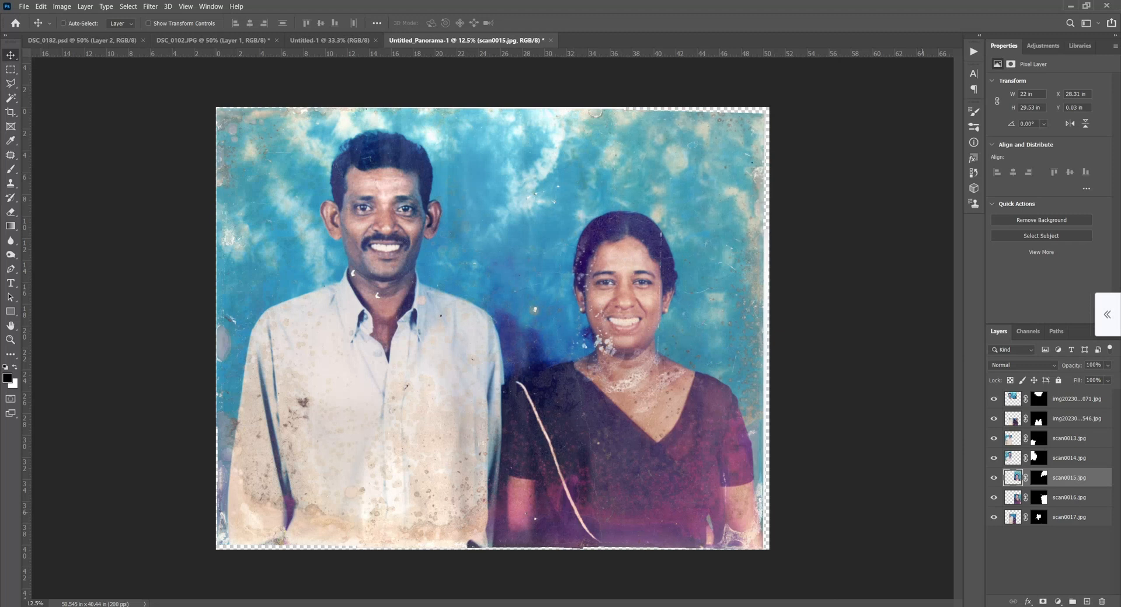
# Shift the scan0016 and scan0017 layers one at a time to inspect their masked pieces, undoing each move.
pyautogui.click(1069, 498)
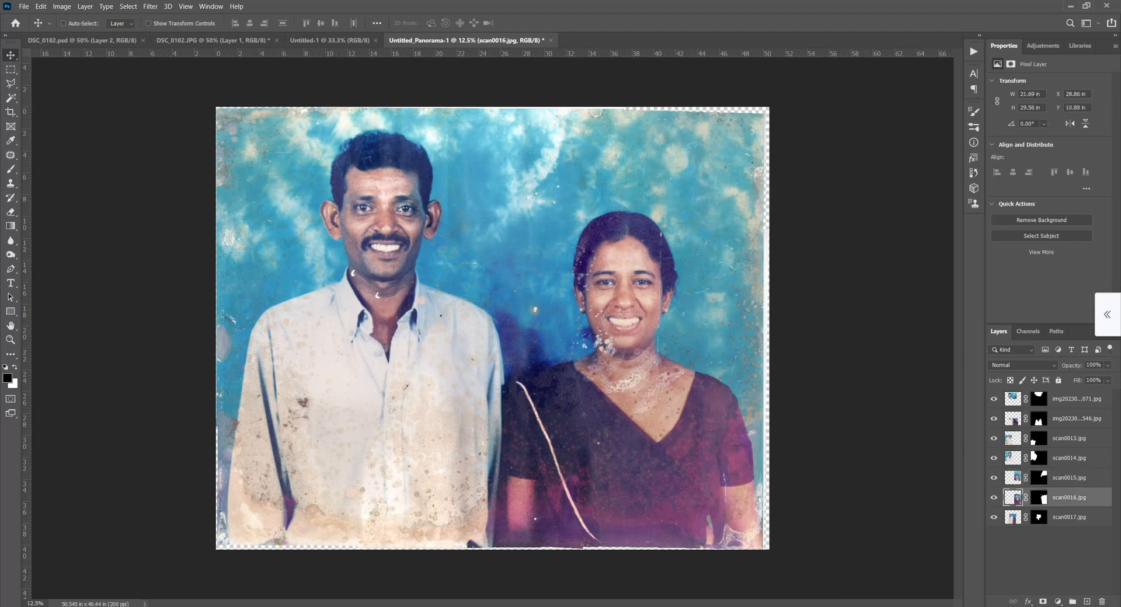
pyautogui.moveTo(685, 389); pyautogui.dragTo(682, 414)
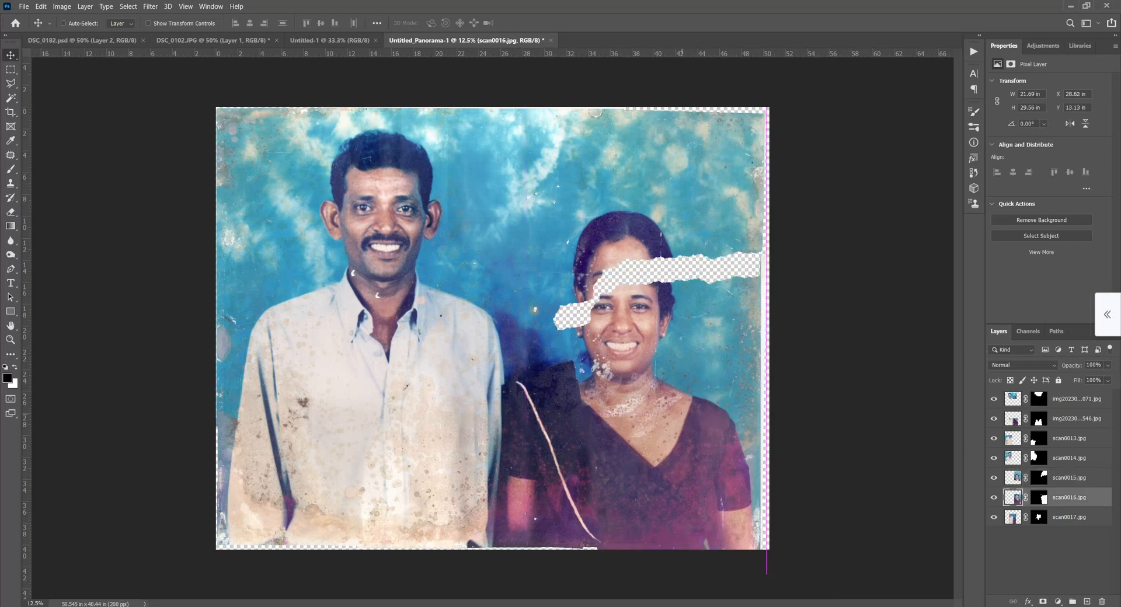
pyautogui.hotkey('ctrl', 'z')
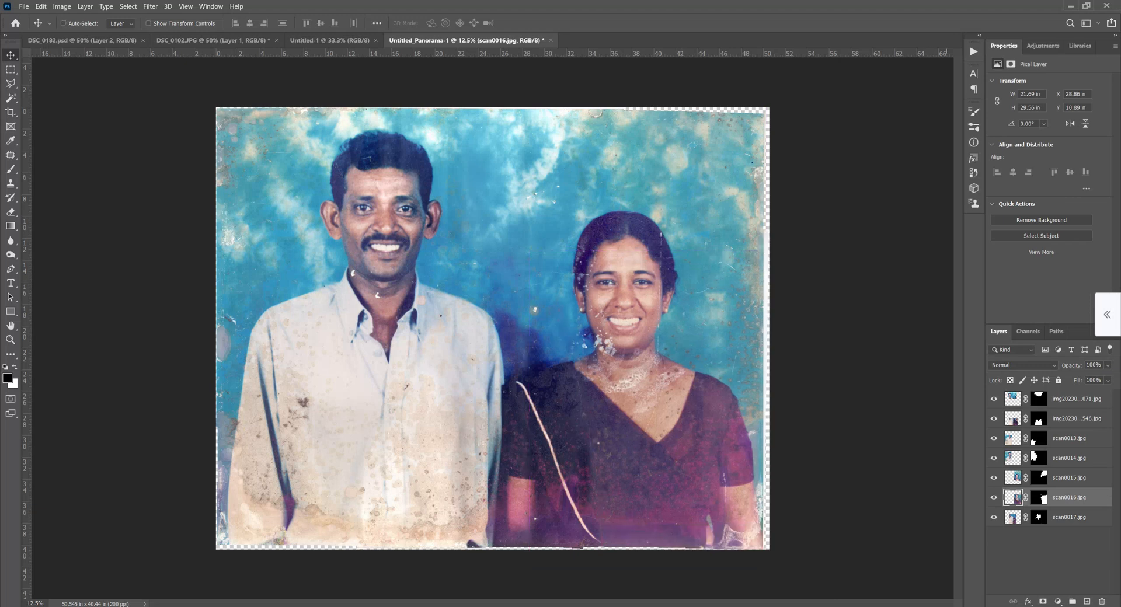
pyautogui.click(1069, 518)
pyautogui.moveTo(634, 395); pyautogui.dragTo(638, 435)
pyautogui.hotkey('ctrl', 'z')
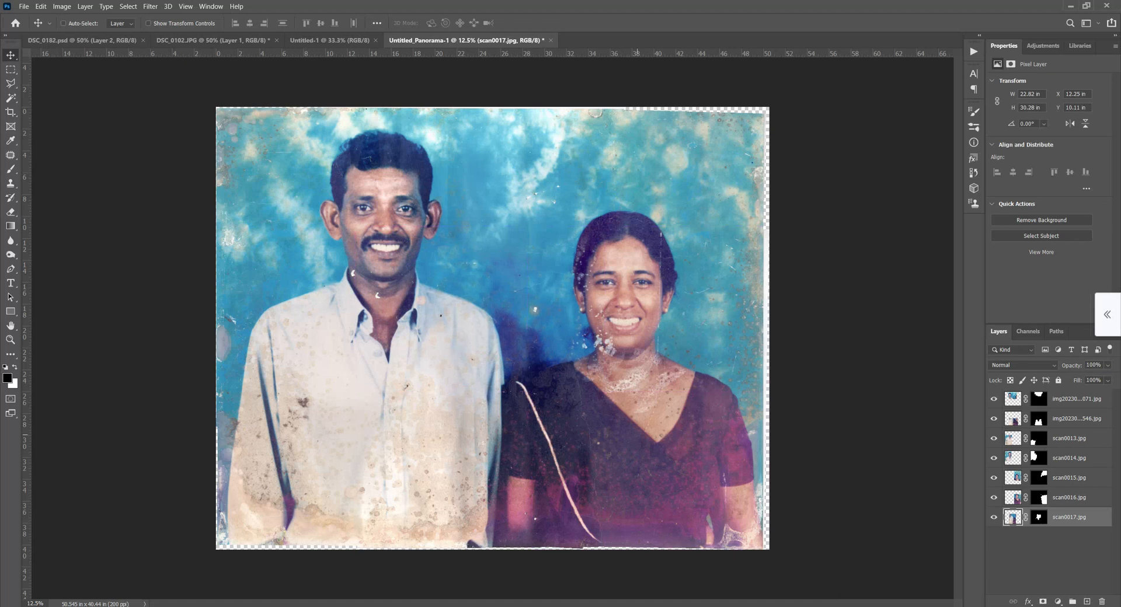